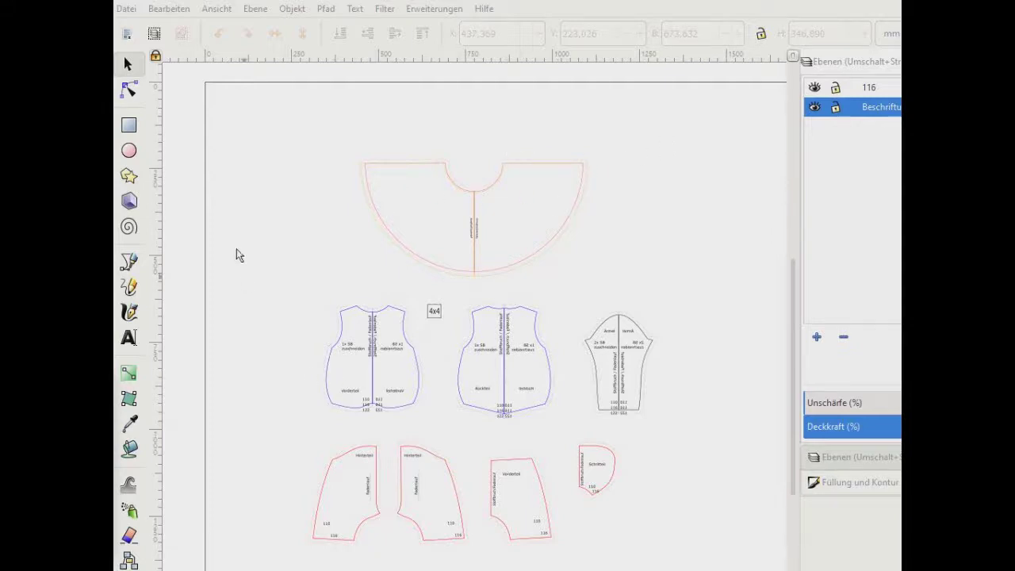
# Step: Draw a rectangle of about 1390 × 788 mm covering the skirt and upper bodice pieces
pyautogui.click(269, 158)
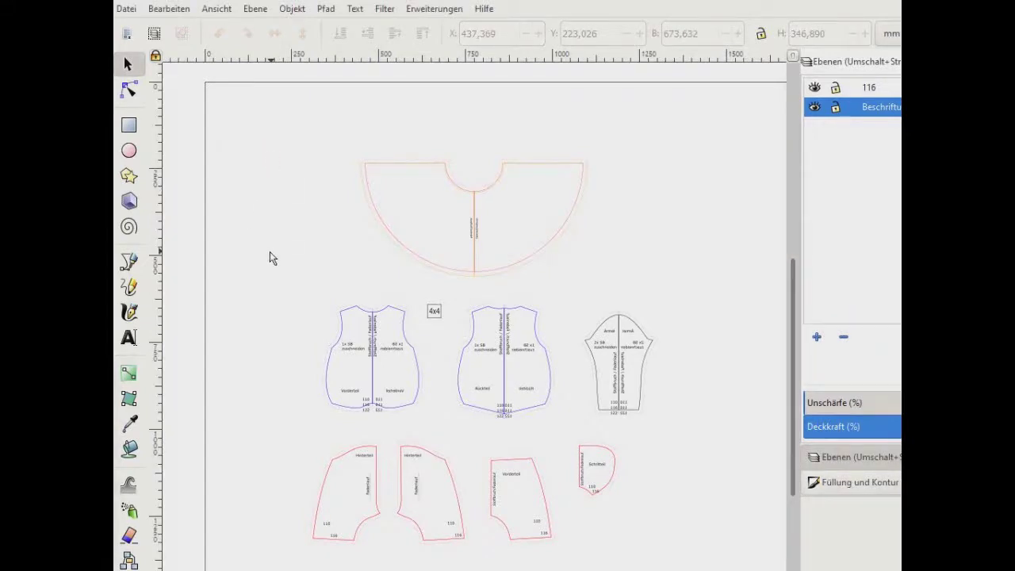
pyautogui.click(130, 127)
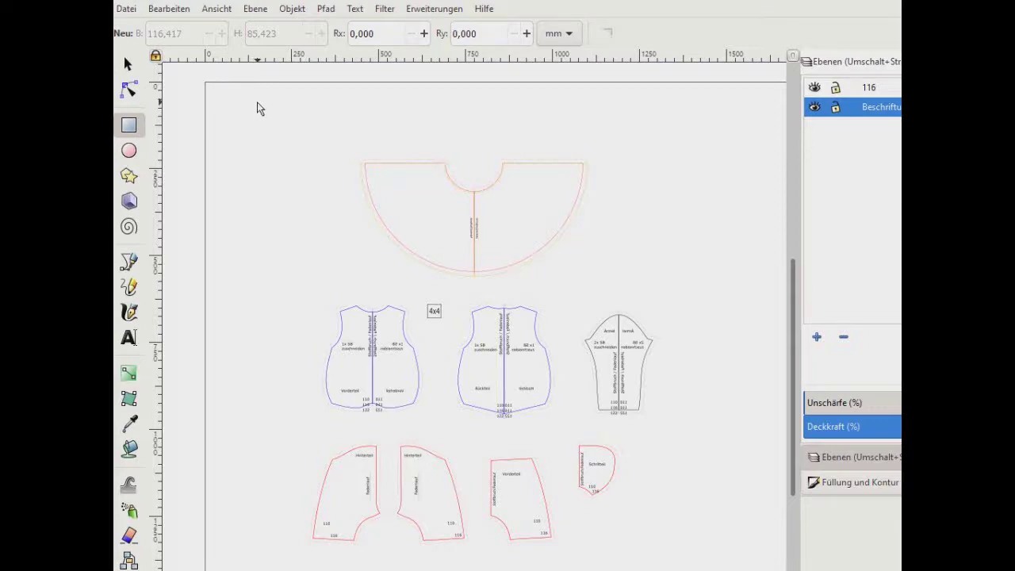
pyautogui.moveTo(258, 102); pyautogui.dragTo(741, 376)
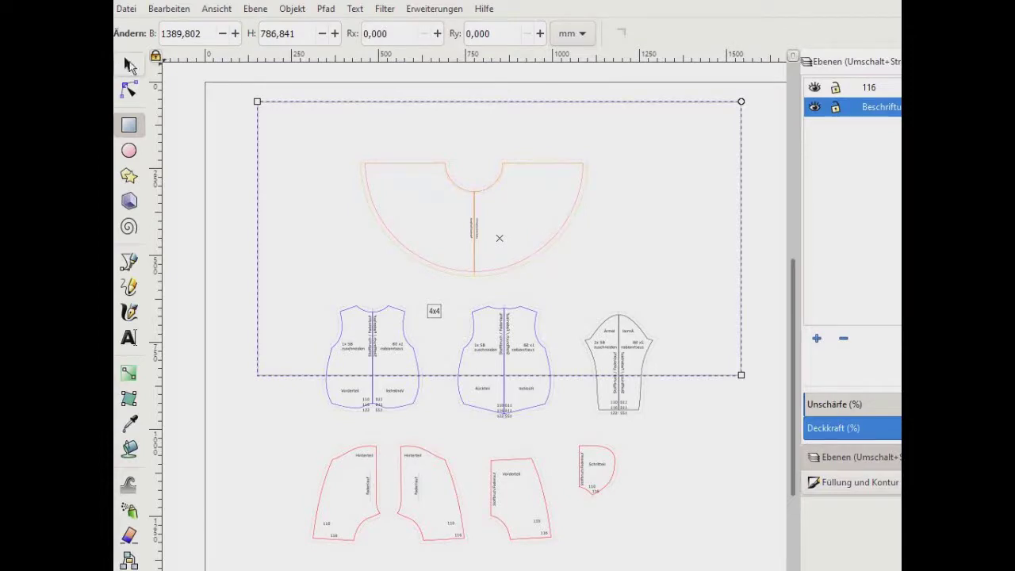
pyautogui.click(127, 64)
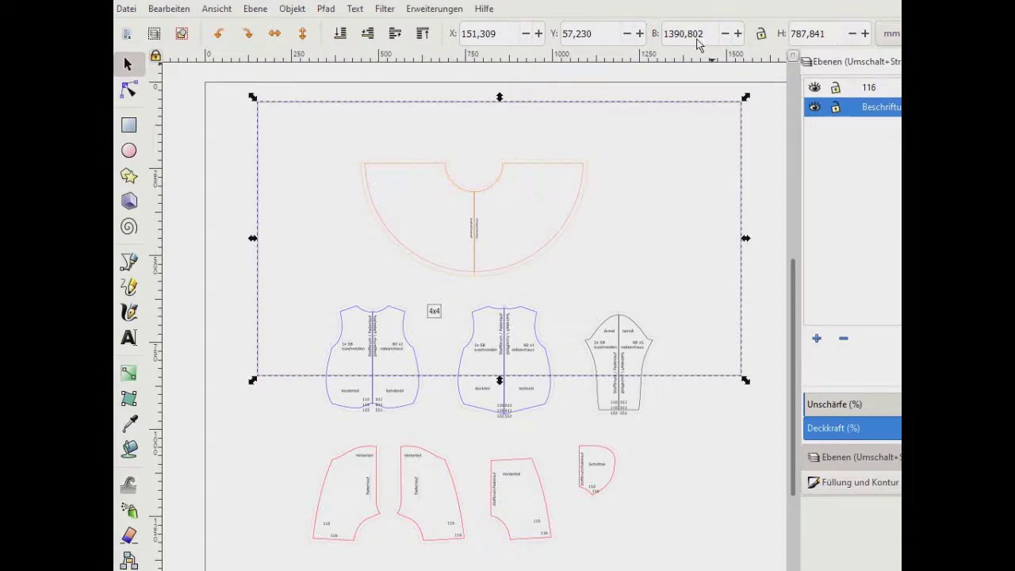
# Step: Resize the rectangle to 140 × 100 cm, move it down over the pieces and fill it teal
pyautogui.click(887, 33)
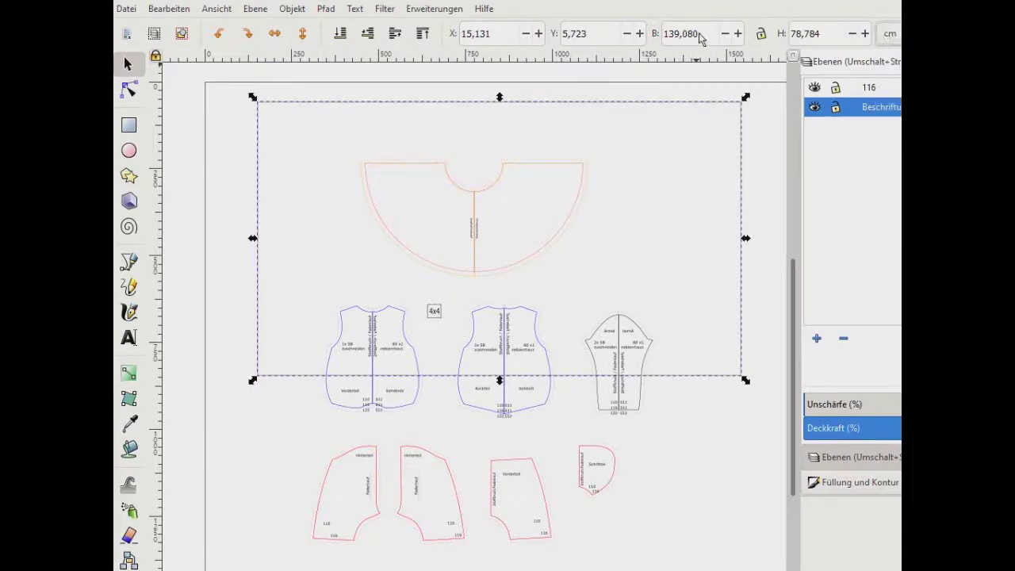
pyautogui.moveTo(718, 35); pyautogui.dragTo(655, 38)
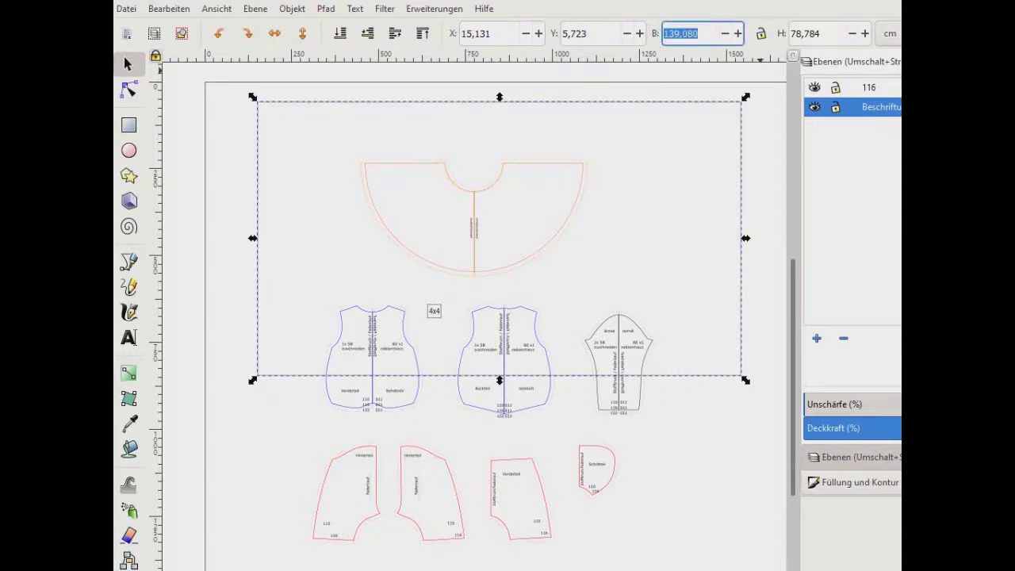
pyautogui.write('140')
pyautogui.press('Tab')
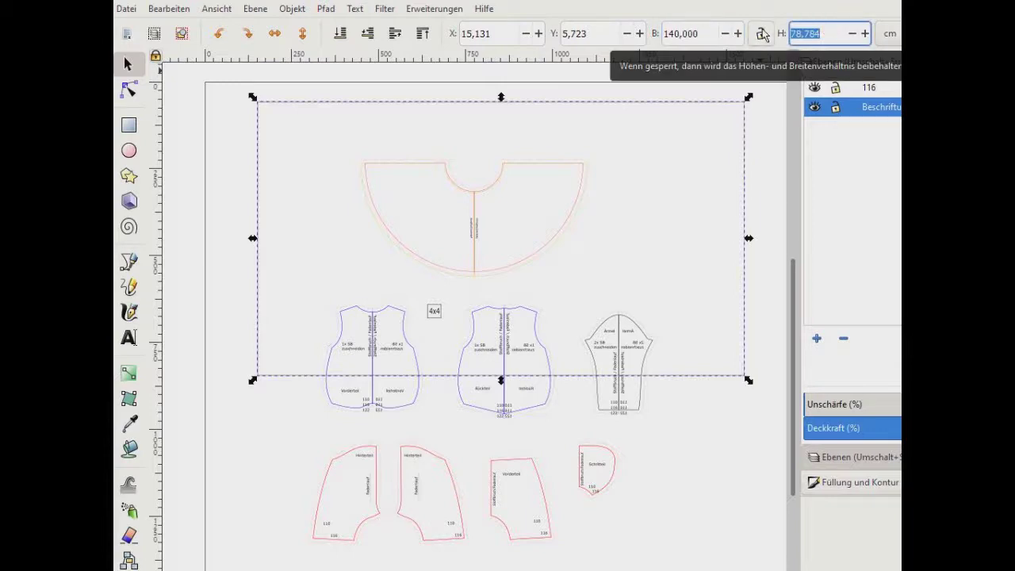
pyautogui.write('100')
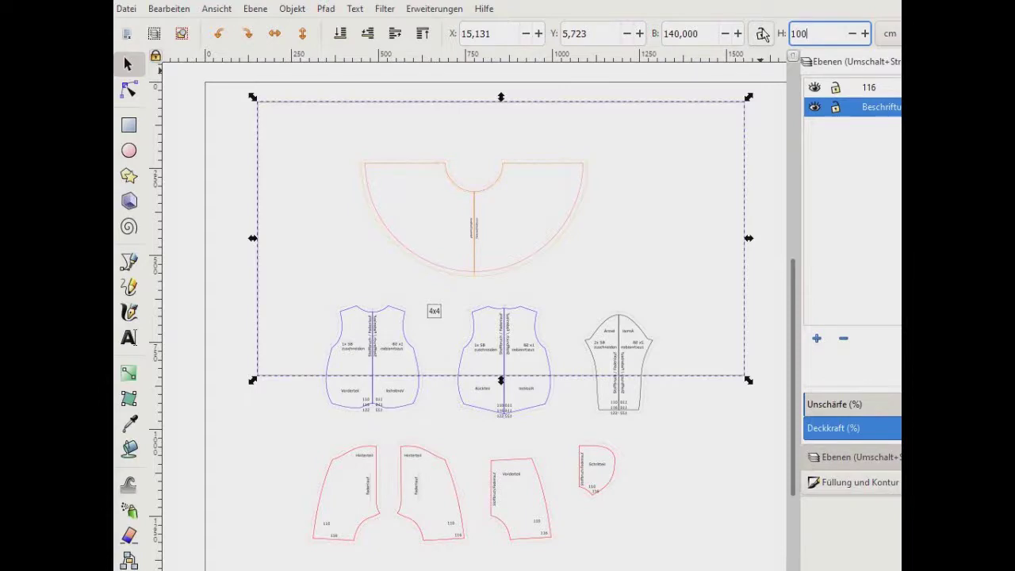
pyautogui.press('Return')
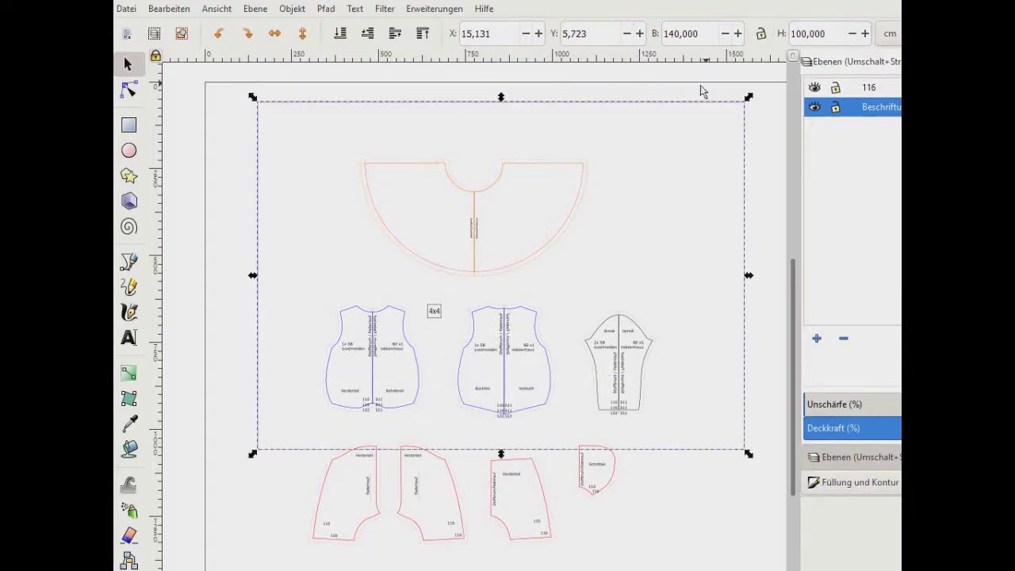
pyautogui.moveTo(692, 102); pyautogui.dragTo(670, 160)
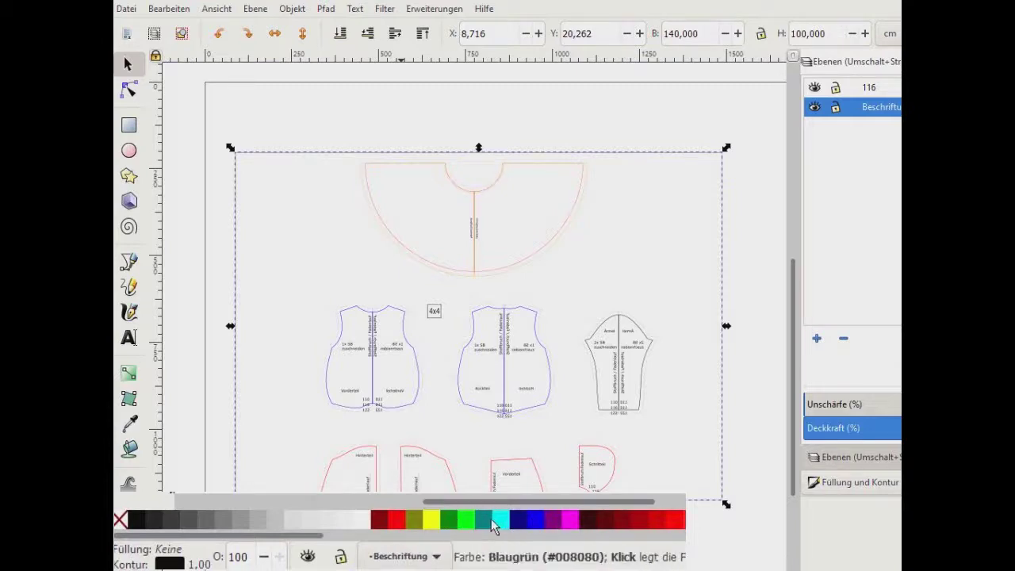
pyautogui.click(482, 520)
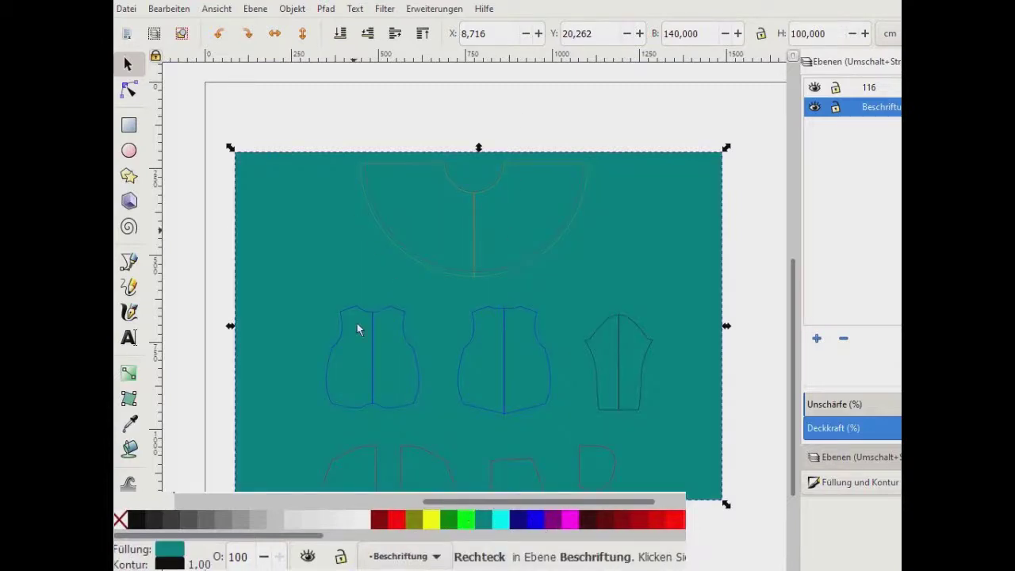
# Step: Set the teal rectangle's opacity to 20% so the pattern pieces show through
pyautogui.doubleClick(242, 558)
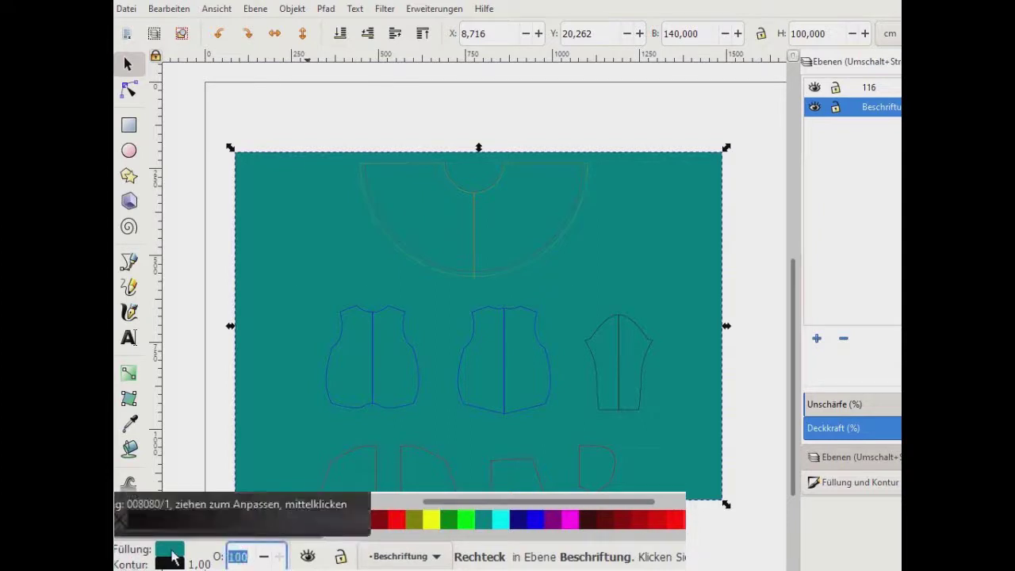
pyautogui.write('20')
pyautogui.press('Return')
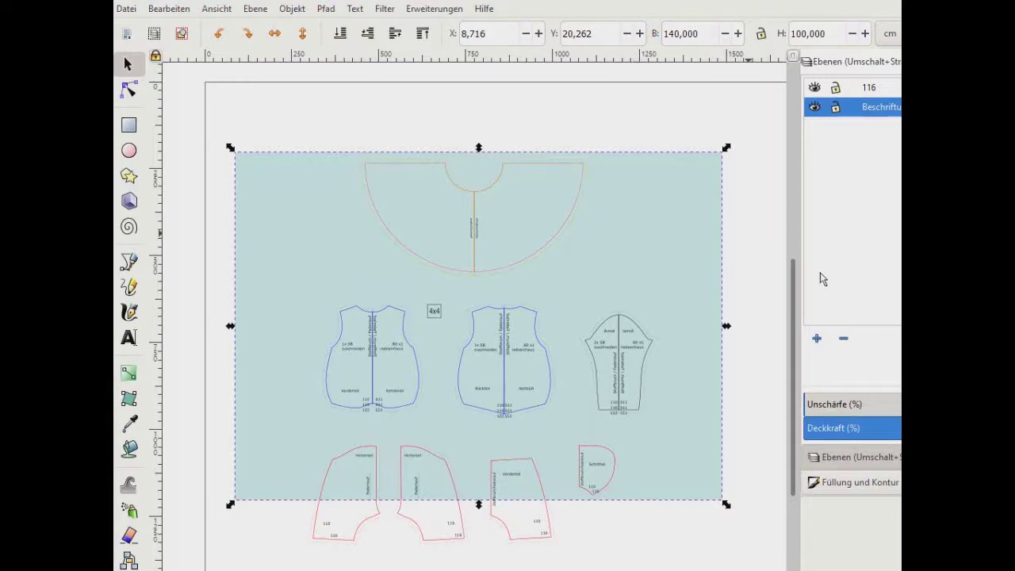
pyautogui.click(818, 340)
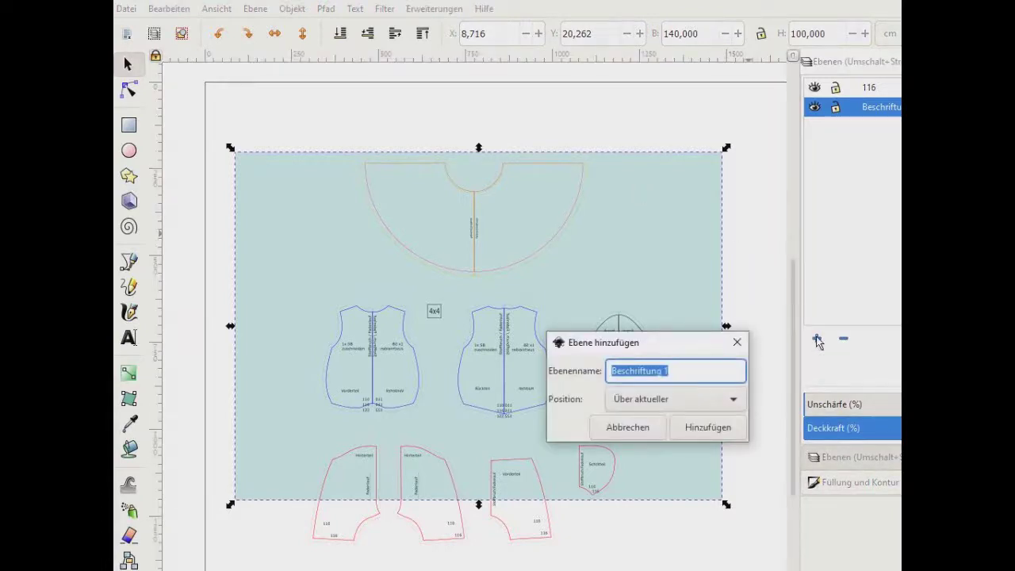
# Step: Create a new layer named 'Stoff' positioned below the Beschriftung layer
pyautogui.write('Stoff')
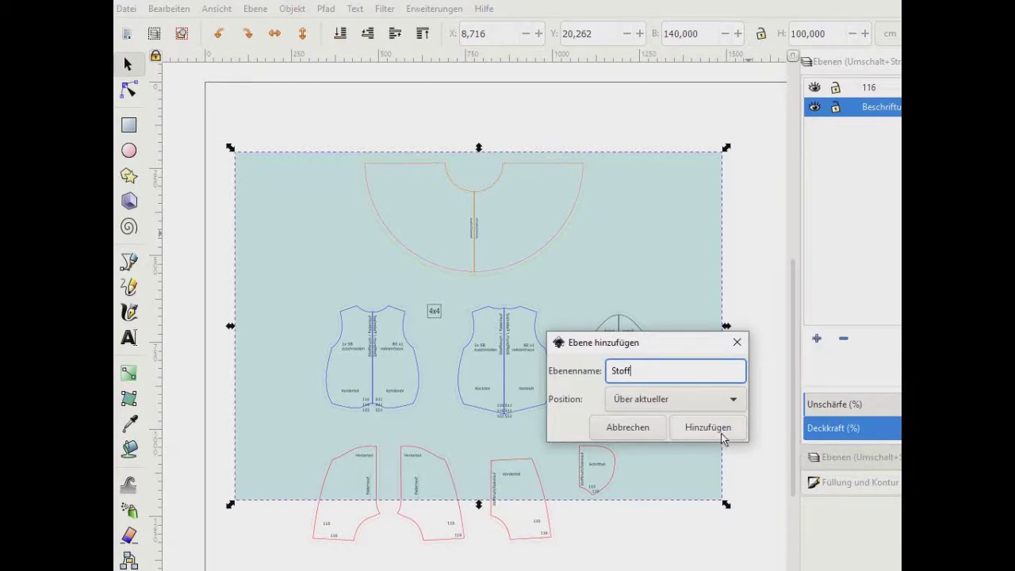
pyautogui.click(722, 435)
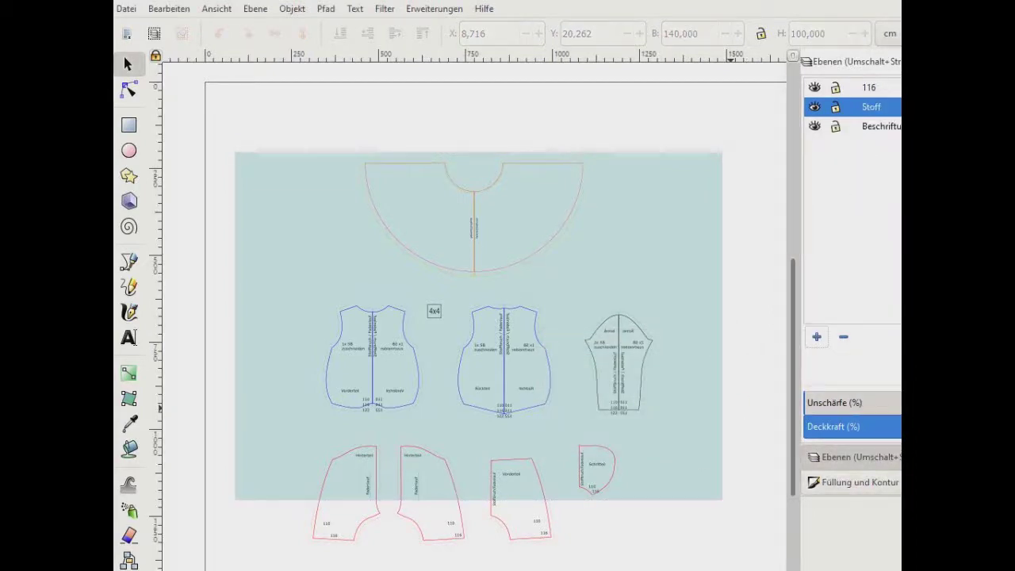
pyautogui.moveTo(858, 127); pyautogui.dragTo(858, 102)
# Step: Move the teal rectangle onto the Stoff layer and lock that layer
pyautogui.click(602, 231)
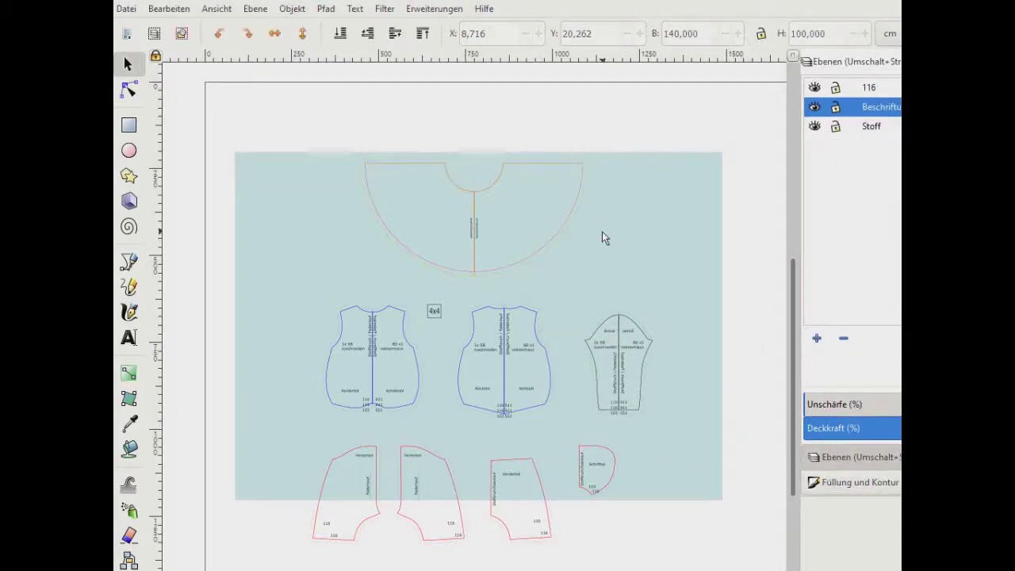
pyautogui.rightClick(608, 228)
pyautogui.click(675, 438)
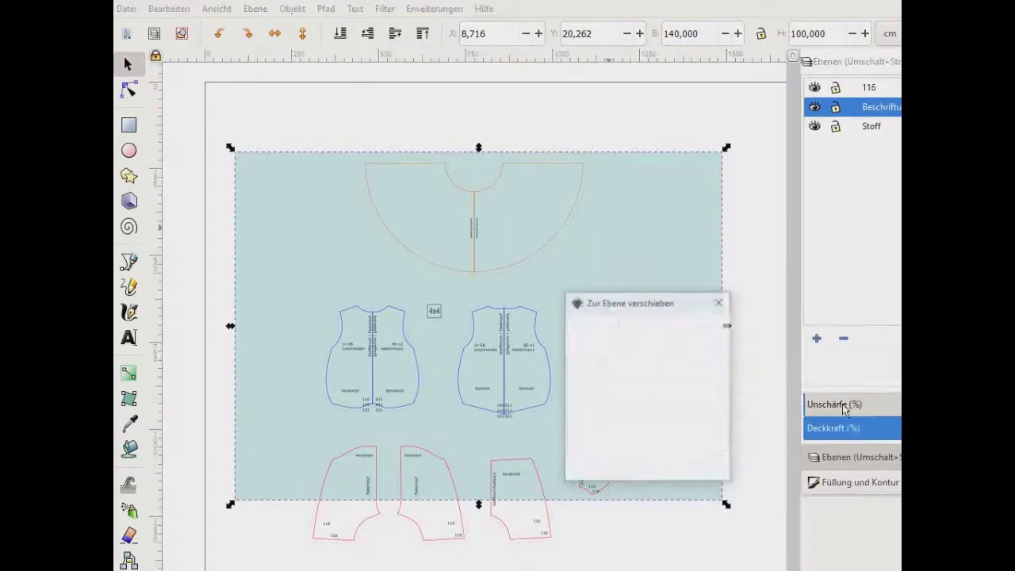
pyautogui.click(638, 373)
pyautogui.click(710, 468)
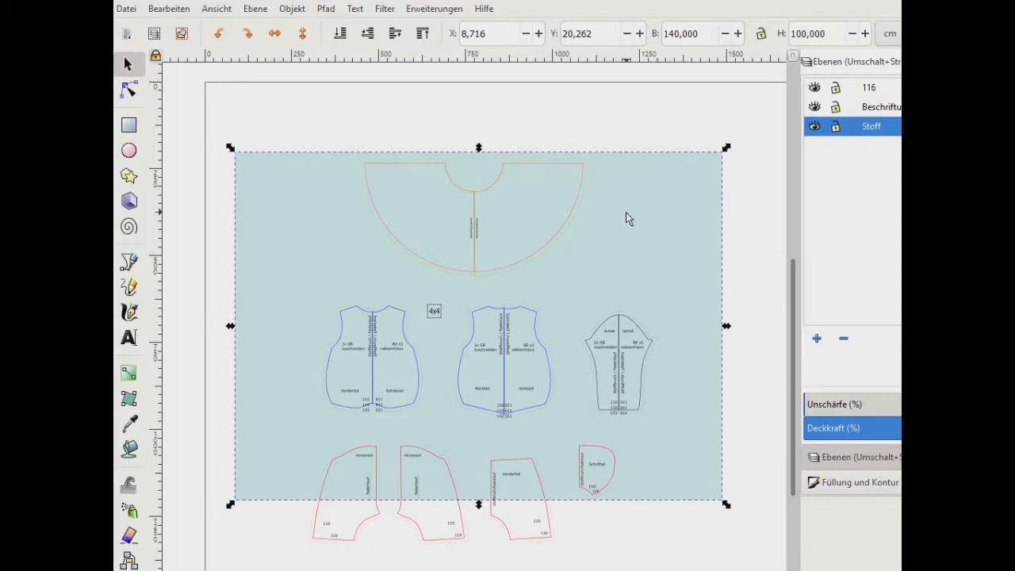
pyautogui.click(836, 129)
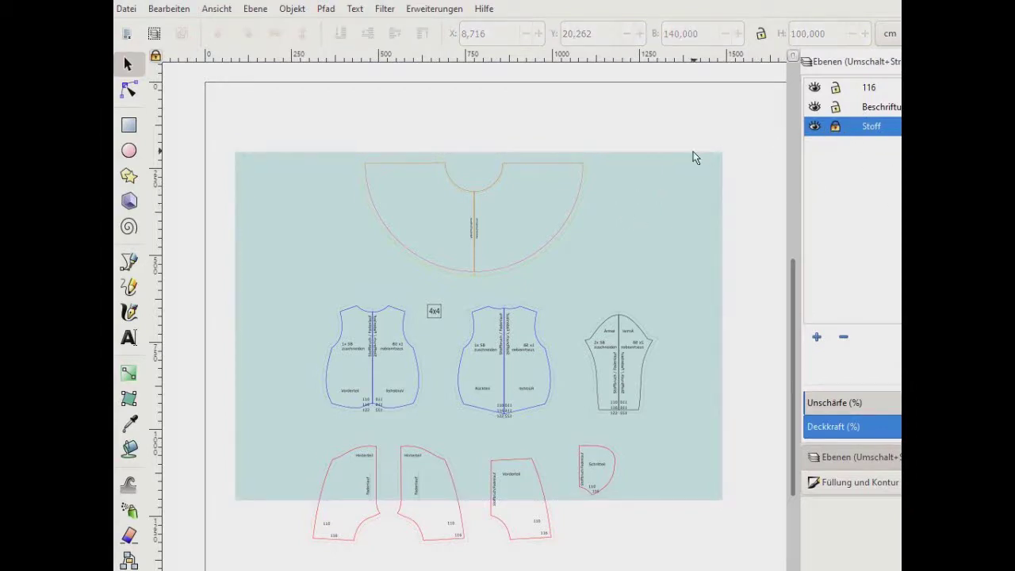
# Step: Move the skirt half-circle into the fabric's top-left corner
pyautogui.moveTo(662, 191); pyautogui.dragTo(672, 200)
pyautogui.moveTo(328, 116); pyautogui.dragTo(641, 308)
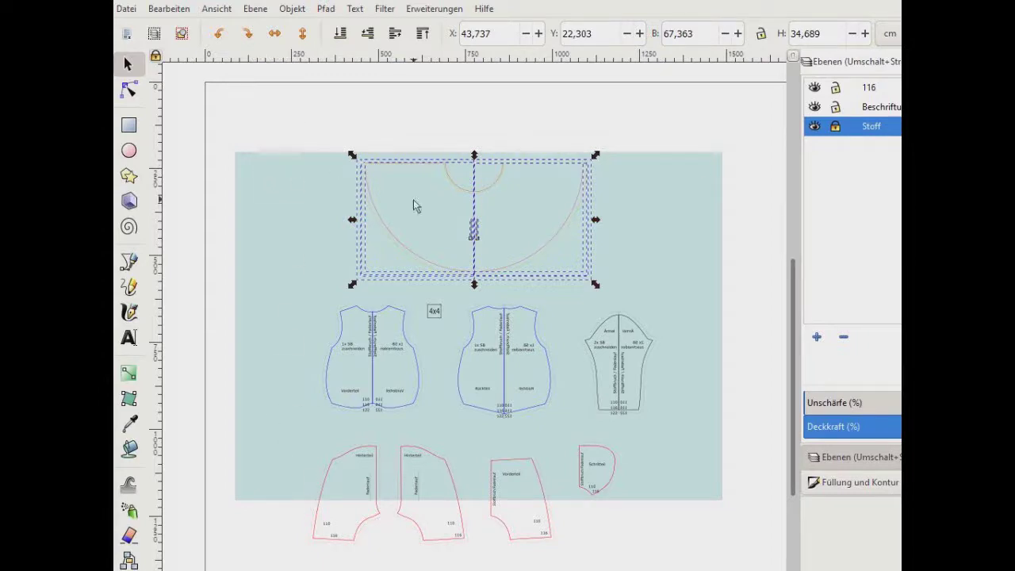
pyautogui.moveTo(474, 197)
pyautogui.mouseDown()
pyautogui.moveTo(315, 191)
pyautogui.moveTo(349, 192)
pyautogui.mouseUp()
pyautogui.press('Up')
pyautogui.press('Up')
pyautogui.press('Up')
pyautogui.press('Up')
pyautogui.press('Up')
pyautogui.press('Down')
pyautogui.press('Down')
pyautogui.press('Down')
pyautogui.press('Down')
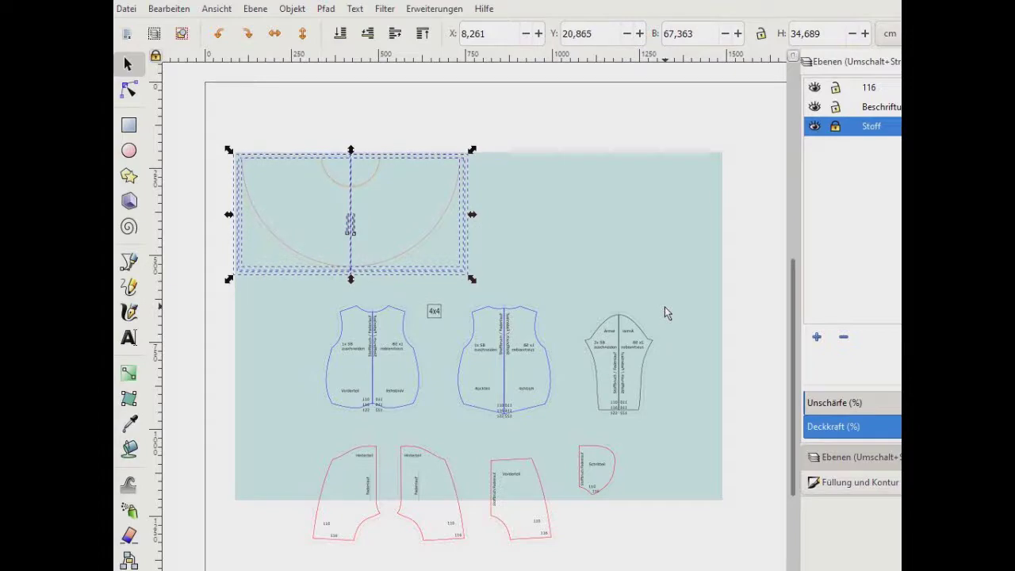
pyautogui.press('Right')
pyautogui.click(299, 131)
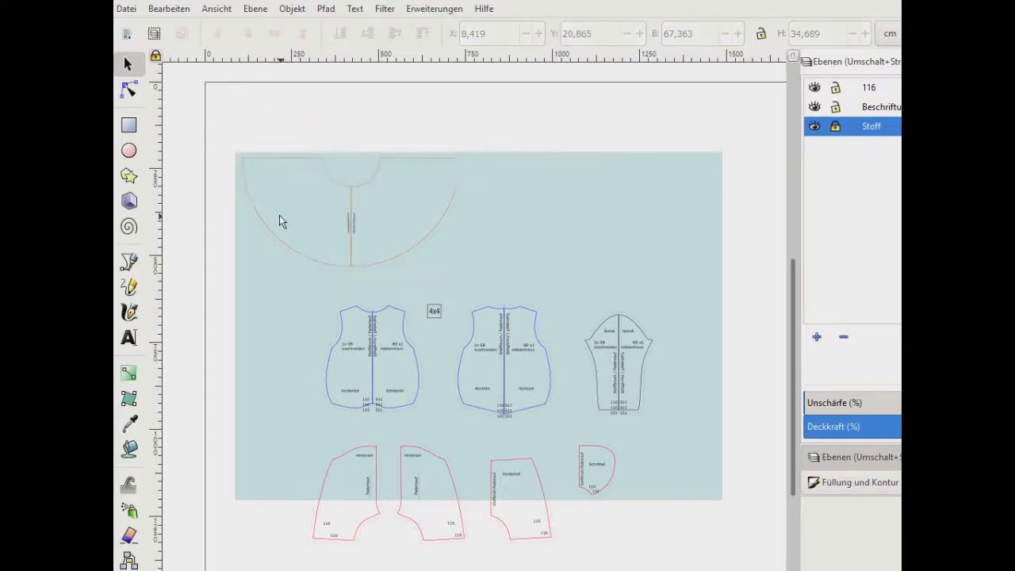
# Step: Place a second skirt half-circle beside the first along the fabric's top edge
pyautogui.moveTo(215, 113); pyautogui.dragTo(528, 300)
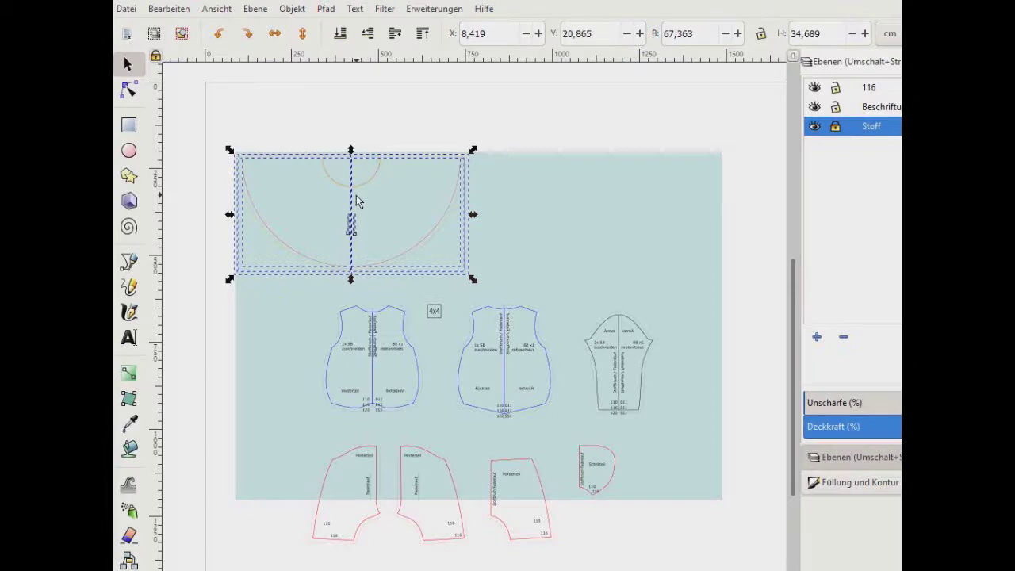
pyautogui.moveTo(356, 202)
pyautogui.mouseDown()
pyautogui.moveTo(532, 221)
pyautogui.moveTo(597, 190)
pyautogui.moveTo(603, 197)
pyautogui.mouseUp()
pyautogui.press('Right')
pyautogui.press('Right')
pyautogui.press('Right')
pyautogui.press('Right')
pyautogui.press('Right')
pyautogui.press('Right')
pyautogui.press('Right')
pyautogui.press('Right')
pyautogui.press('Right')
pyautogui.press('Right')
pyautogui.press('Right')
pyautogui.click(492, 180)
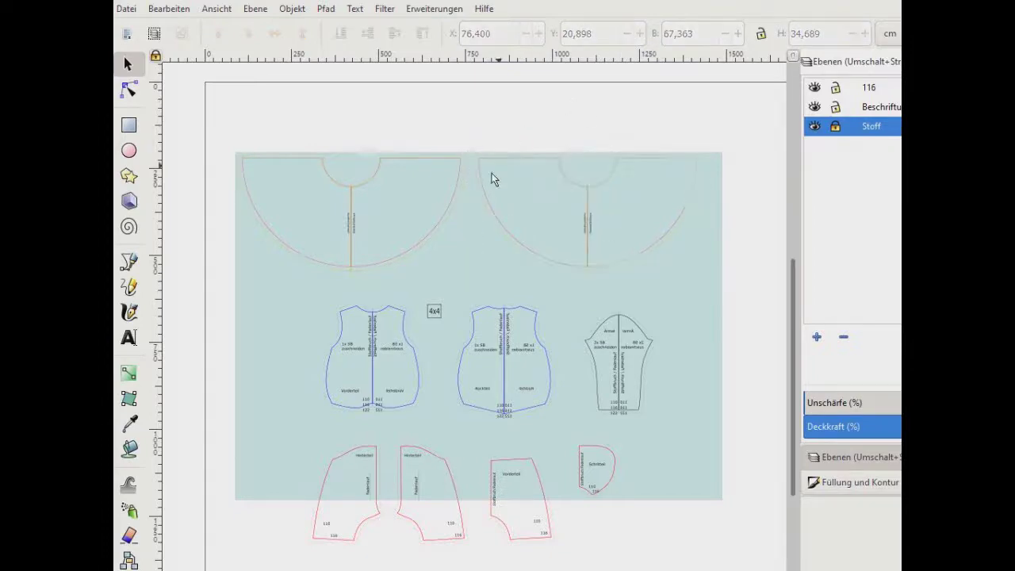
# Step: Give both half-circle pieces grey outlines instead of orange
pyautogui.press('+')
pyautogui.press('+')
pyautogui.press('+')
pyautogui.press('+')
pyautogui.scroll(5, 460, 166)
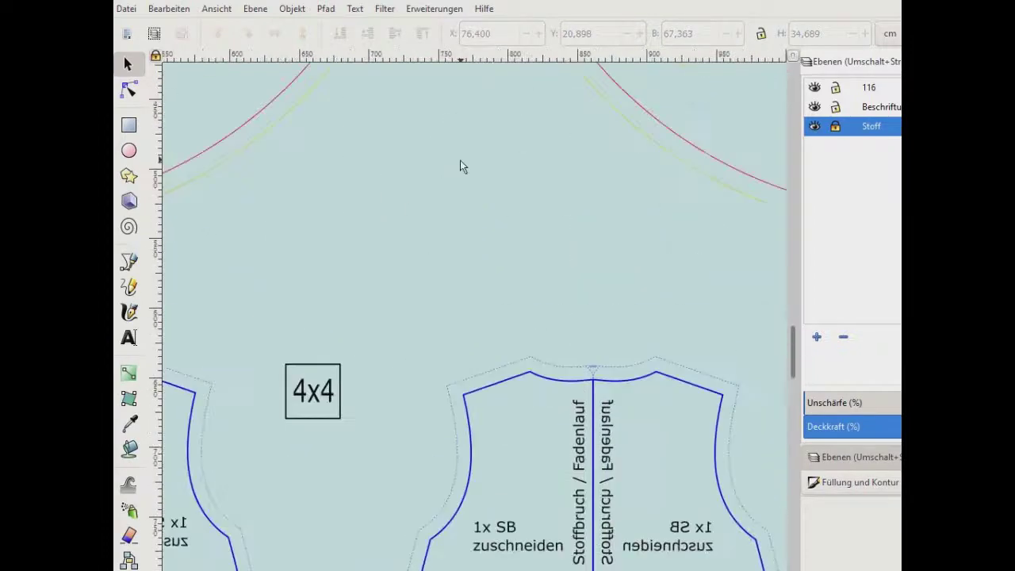
pyautogui.scroll(10, 460, 166)
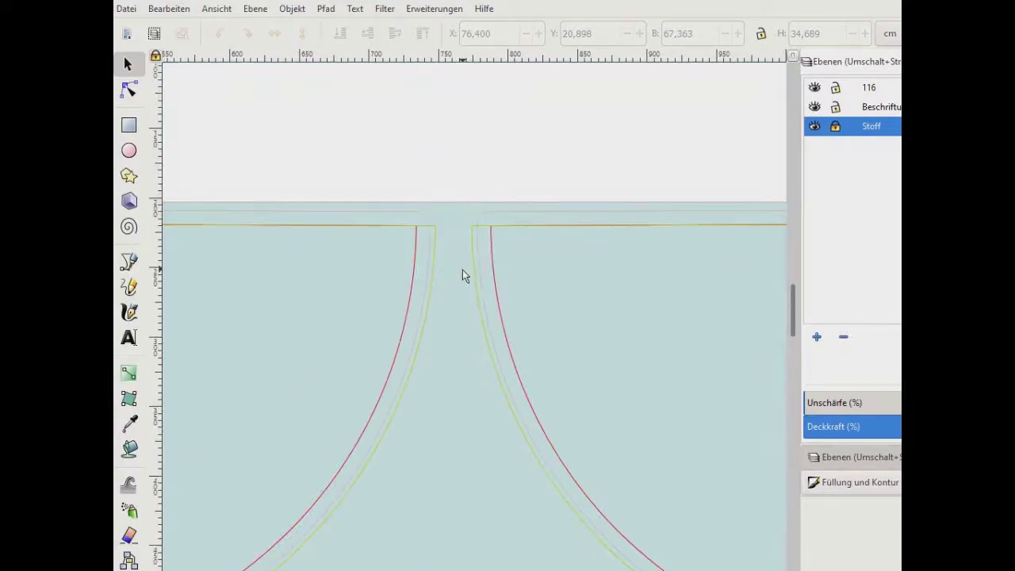
pyautogui.press('-')
pyautogui.press('-')
pyautogui.press('-')
pyautogui.press('-')
pyautogui.press('-')
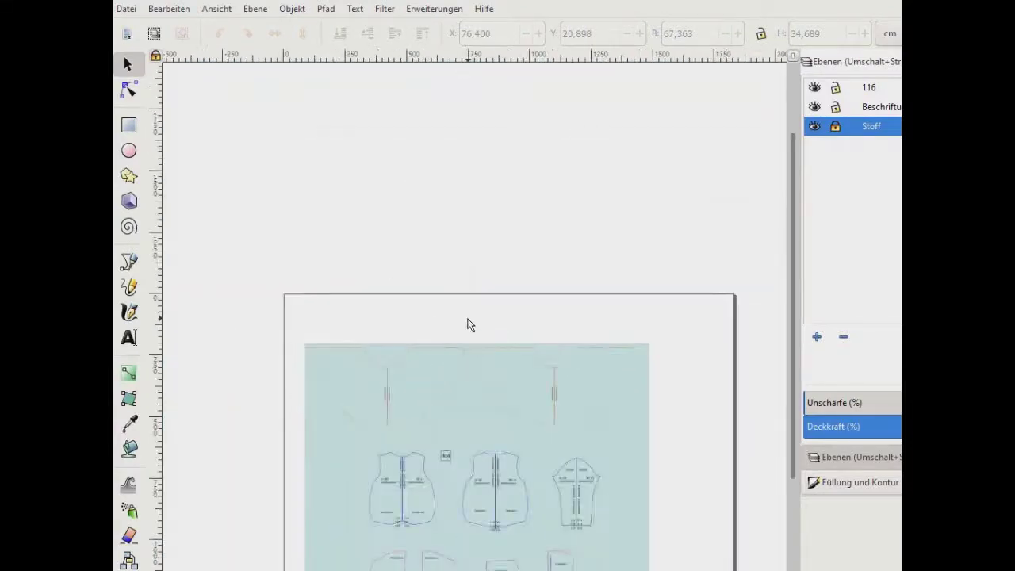
pyautogui.press('+')
pyautogui.press('+')
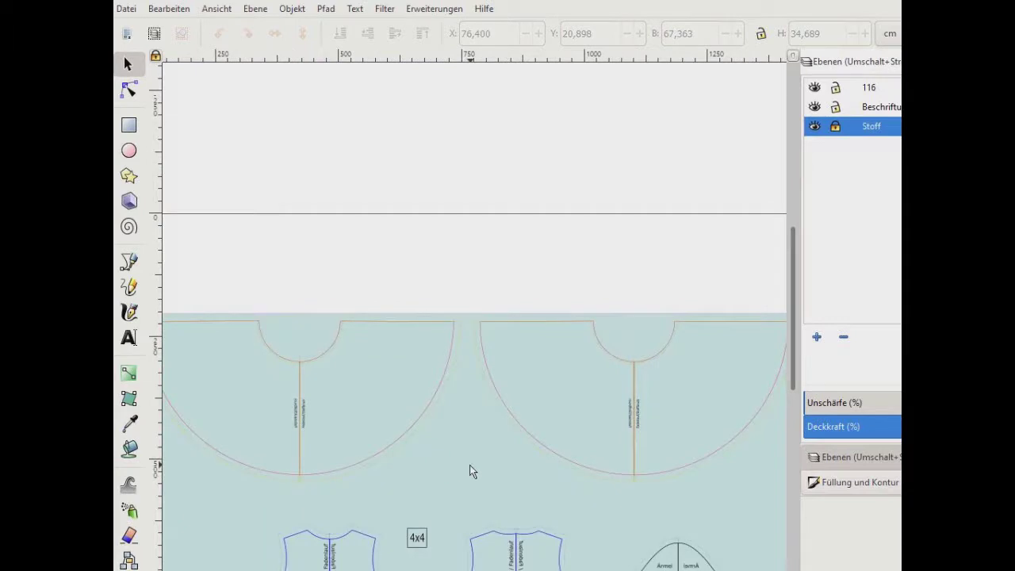
pyautogui.press('-')
pyautogui.moveTo(226, 296)
pyautogui.mouseDown()
pyautogui.moveTo(674, 485)
pyautogui.moveTo(736, 481)
pyautogui.mouseUp()
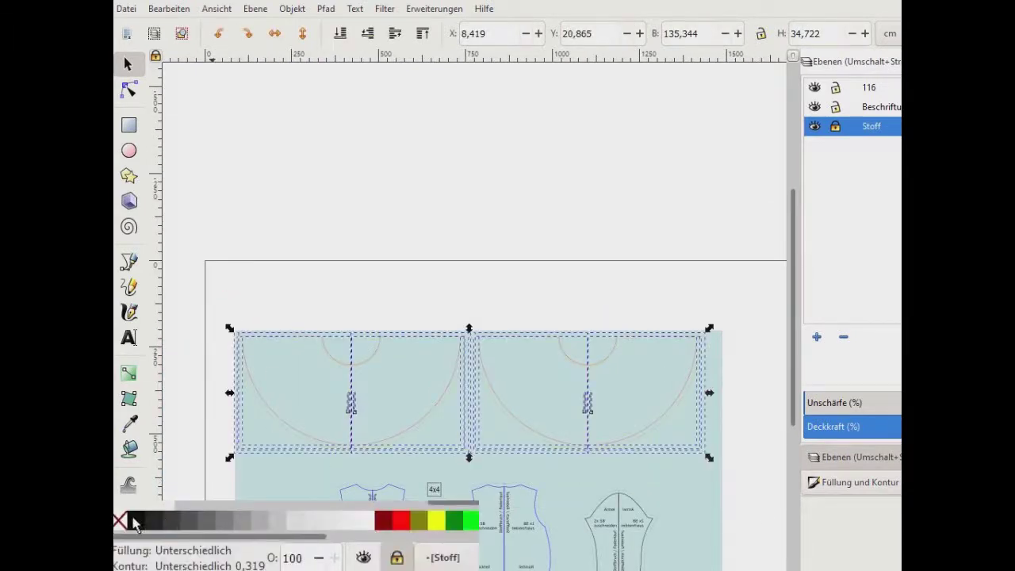
pyautogui.keyDown('shift'); pyautogui.click(133, 521); pyautogui.keyUp('shift')
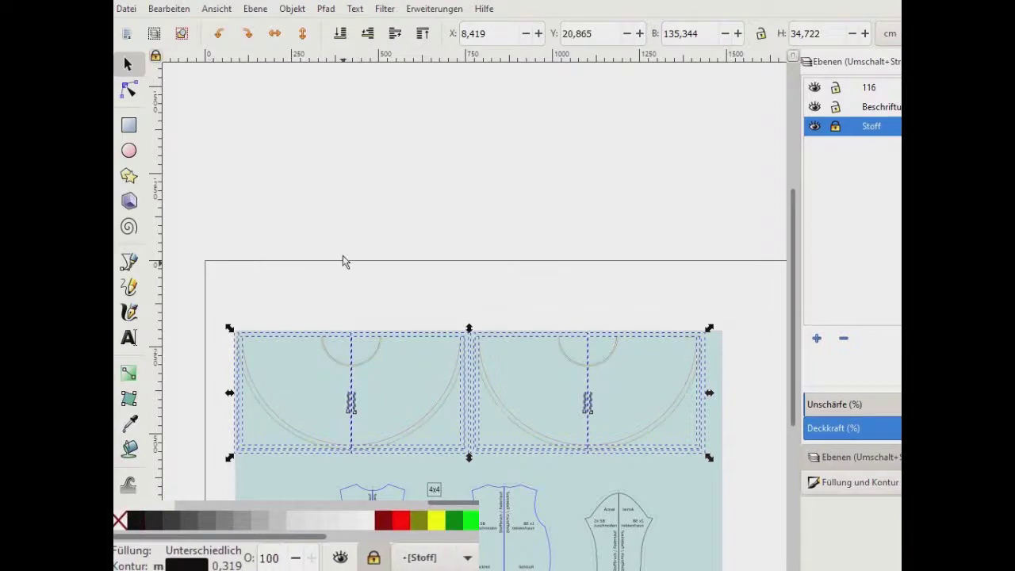
pyautogui.click(301, 386)
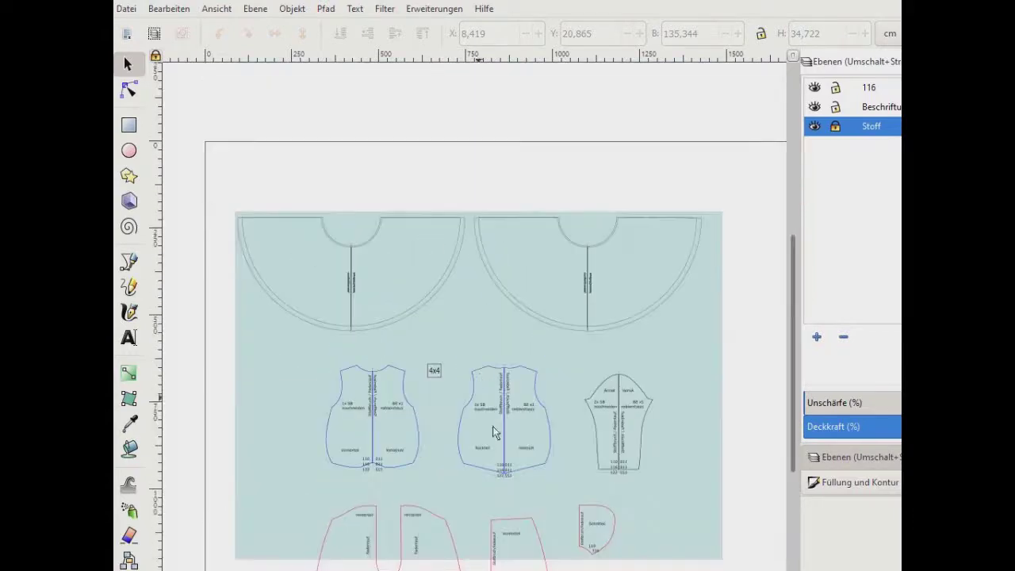
# Step: Bring the vest pieces into view and select the left vest piece
pyautogui.scroll(-3, 579, 487)
pyautogui.press('+')
pyautogui.press('+')
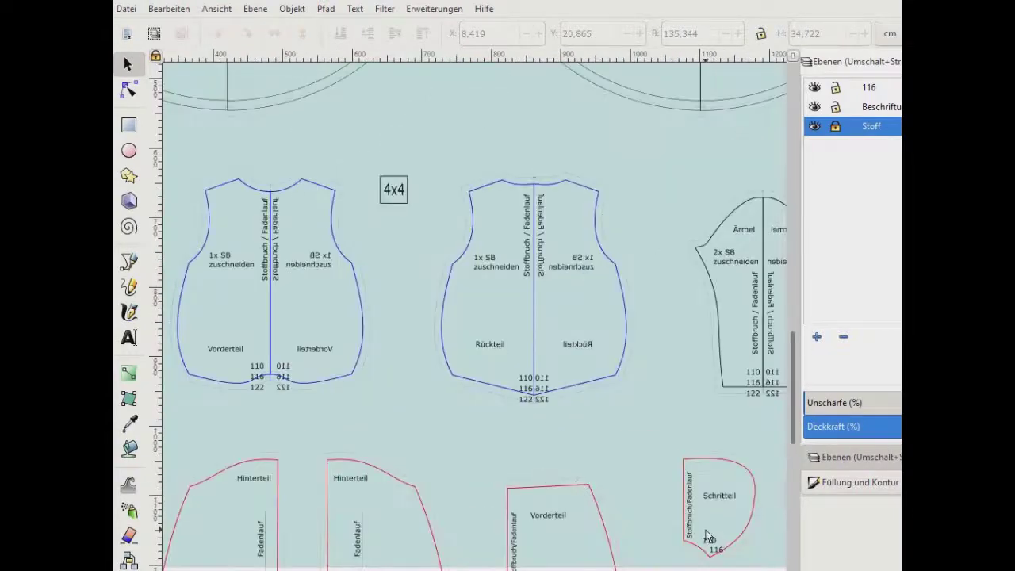
pyautogui.press('-')
pyautogui.press('-')
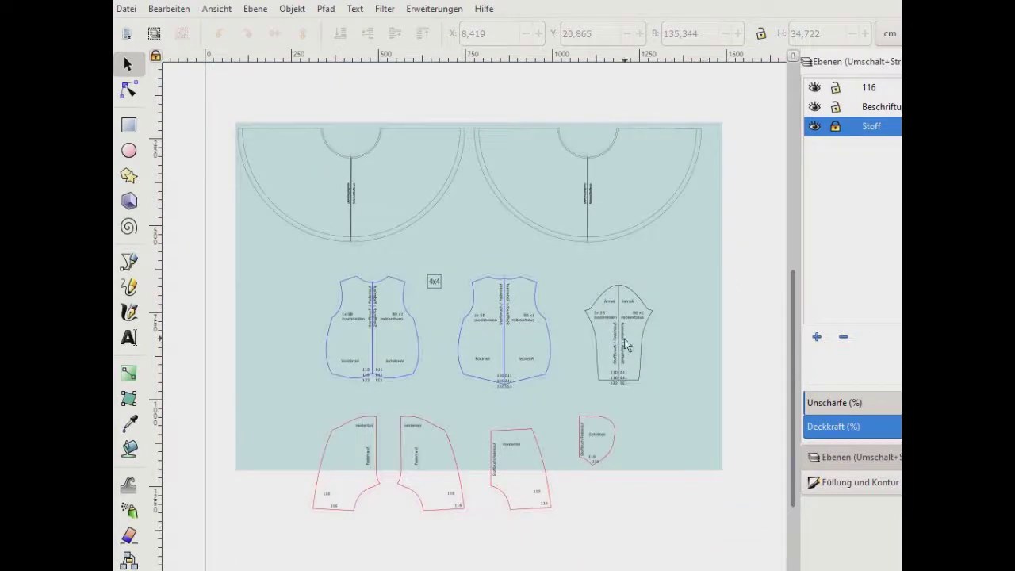
pyautogui.moveTo(306, 257); pyautogui.dragTo(441, 394)
# Step: Move both vest pieces up beneath the half-circles, side by side
pyautogui.moveTo(410, 322); pyautogui.dragTo(331, 308)
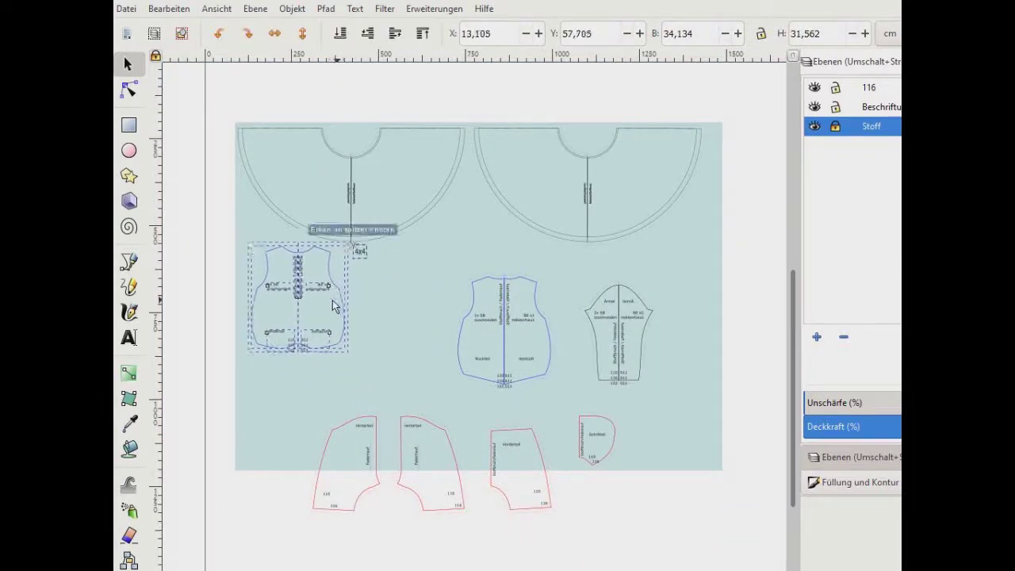
pyautogui.moveTo(330, 305); pyautogui.dragTo(328, 301)
pyautogui.moveTo(434, 254)
pyautogui.mouseDown()
pyautogui.moveTo(542, 389)
pyautogui.moveTo(443, 327)
pyautogui.mouseUp()
pyautogui.click(571, 310)
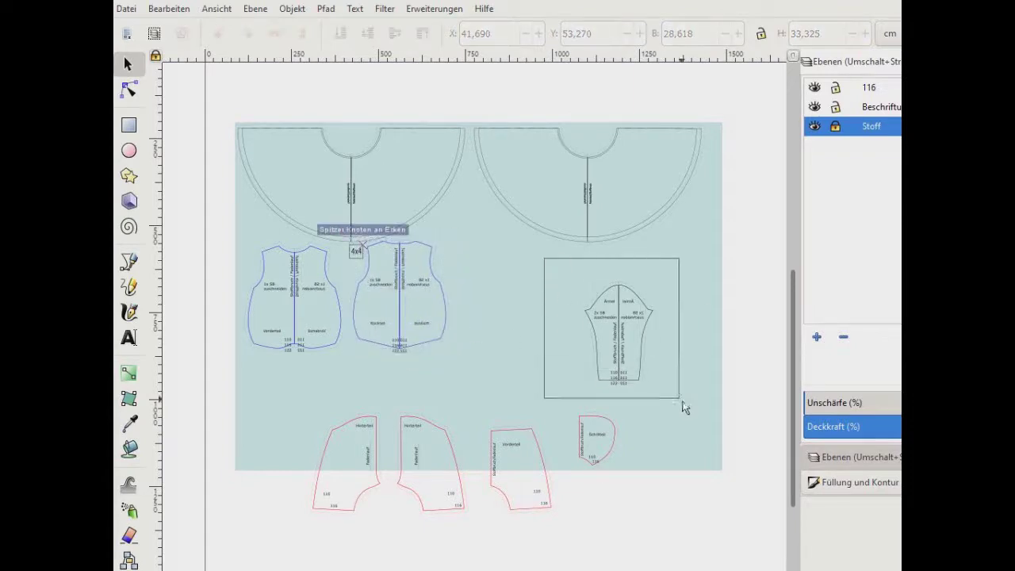
# Step: Place the sleeve beside the vests with a second sleeve copy to its right
pyautogui.moveTo(544, 257); pyautogui.dragTo(682, 403)
pyautogui.moveTo(648, 333); pyautogui.dragTo(528, 297)
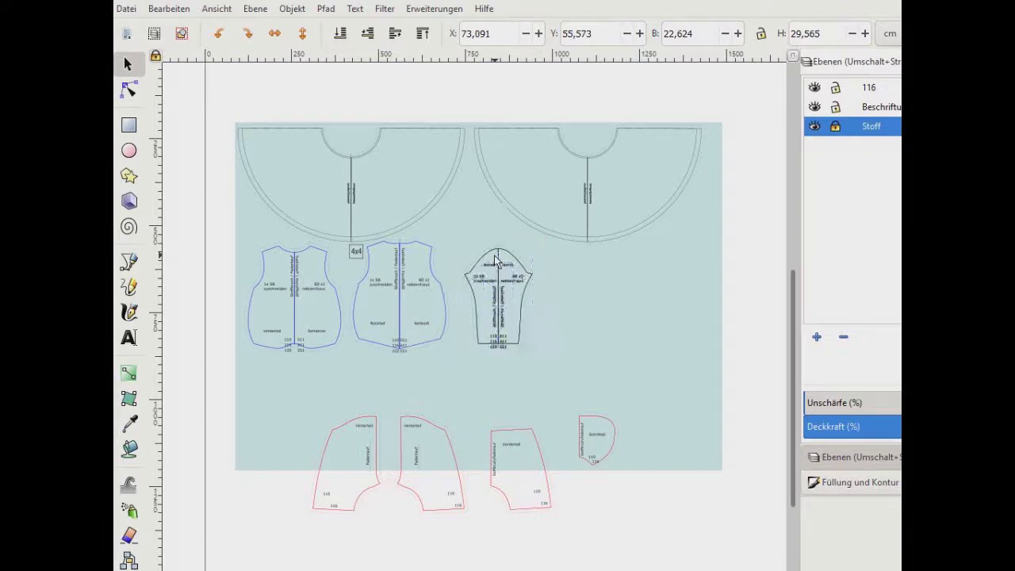
pyautogui.moveTo(515, 263)
pyautogui.mouseDown()
pyautogui.moveTo(611, 273)
pyautogui.moveTo(597, 264)
pyautogui.mouseUp()
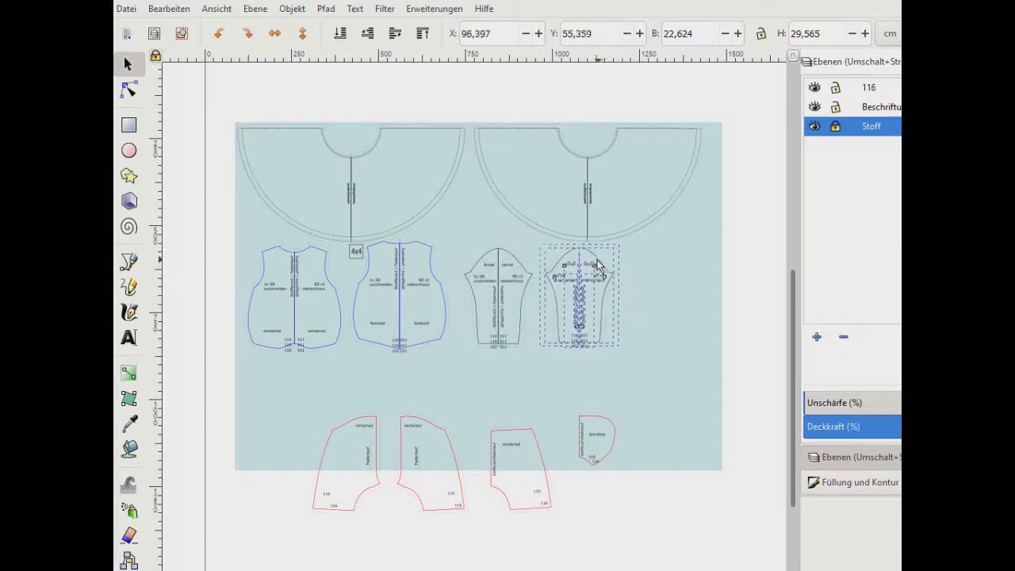
# Step: Move the two Hinterteil pieces up onto the fabric directly beneath the vest pieces
pyautogui.moveTo(599, 267); pyautogui.dragTo(594, 259)
pyautogui.moveTo(279, 401)
pyautogui.mouseDown()
pyautogui.moveTo(412, 566)
pyautogui.moveTo(497, 568)
pyautogui.mouseUp()
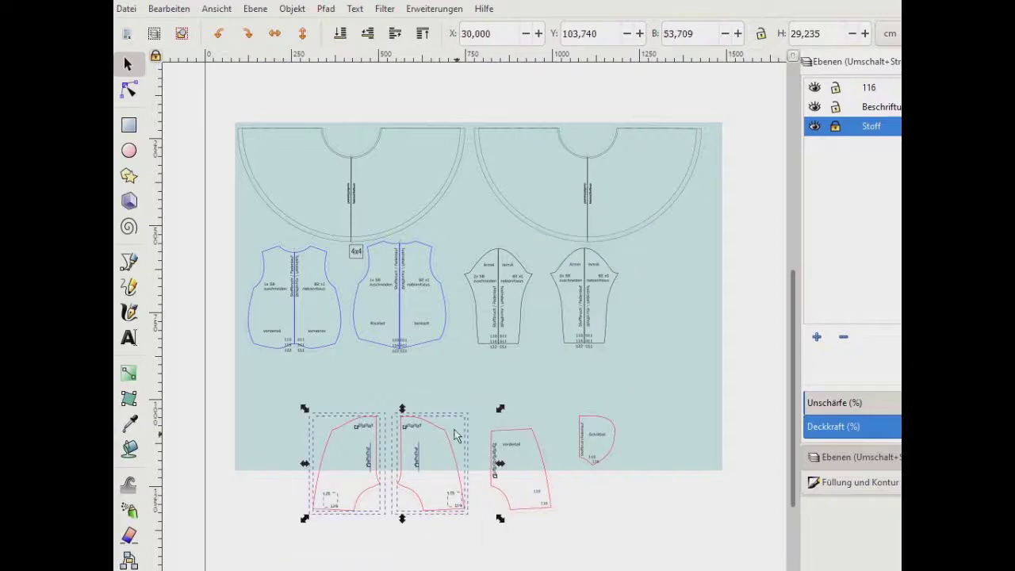
pyautogui.click(552, 551)
pyautogui.moveTo(277, 400); pyautogui.dragTo(471, 566)
pyautogui.moveTo(453, 469); pyautogui.dragTo(400, 416)
pyautogui.moveTo(473, 419); pyautogui.dragTo(571, 557)
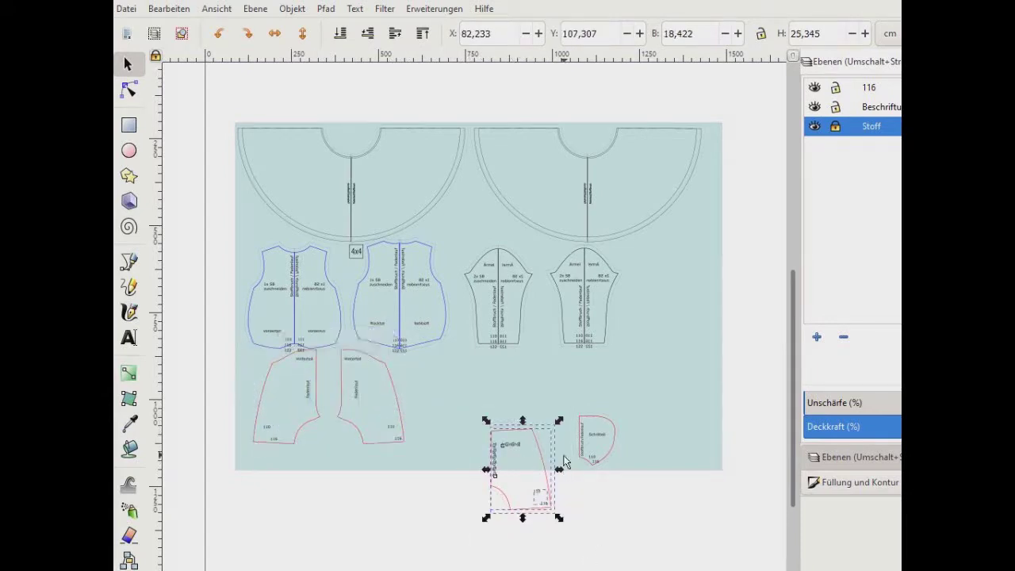
pyautogui.hotkey('ctrl', 'd')
# Step: Flip the duplicated Vorderteil horizontally and join it at the fold into a full front piece
pyautogui.press('h')
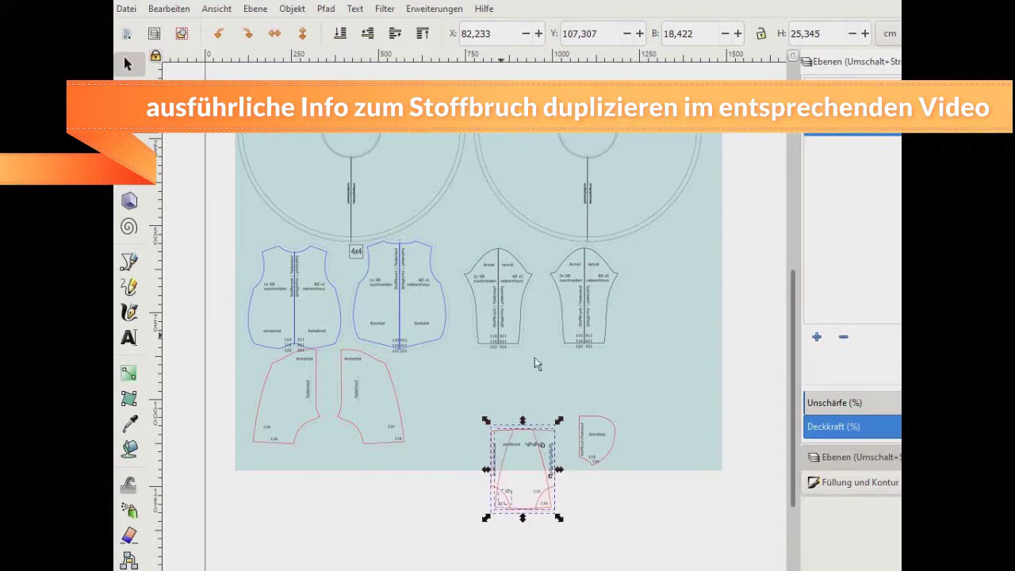
pyautogui.moveTo(549, 438); pyautogui.dragTo(483, 436)
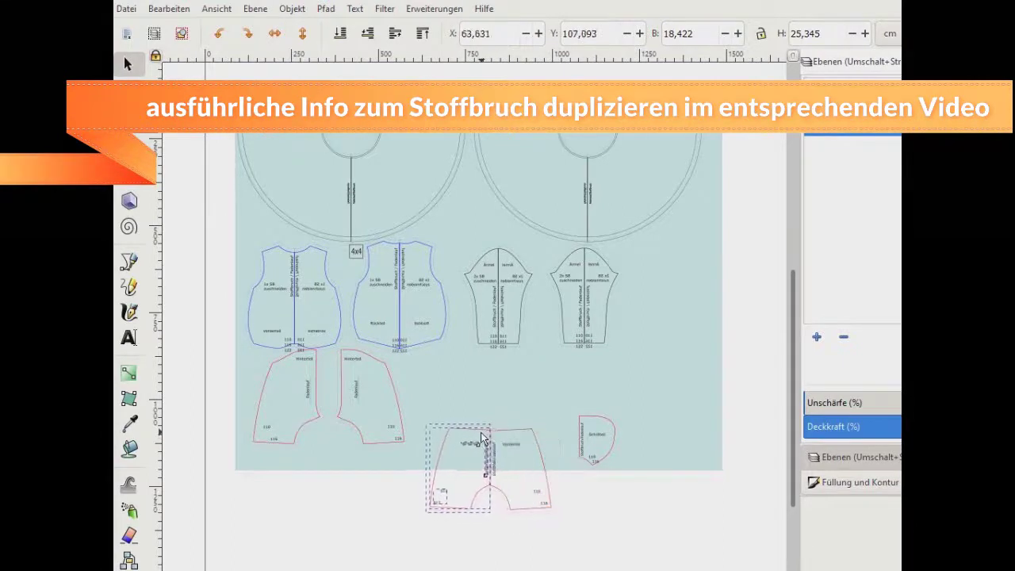
pyautogui.click(594, 523)
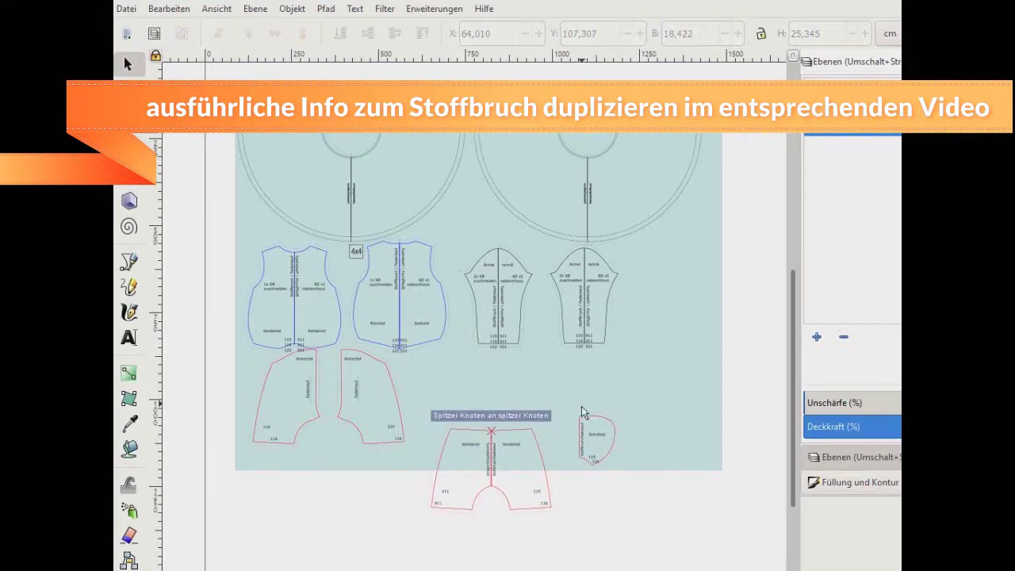
pyautogui.moveTo(575, 398); pyautogui.dragTo(424, 559)
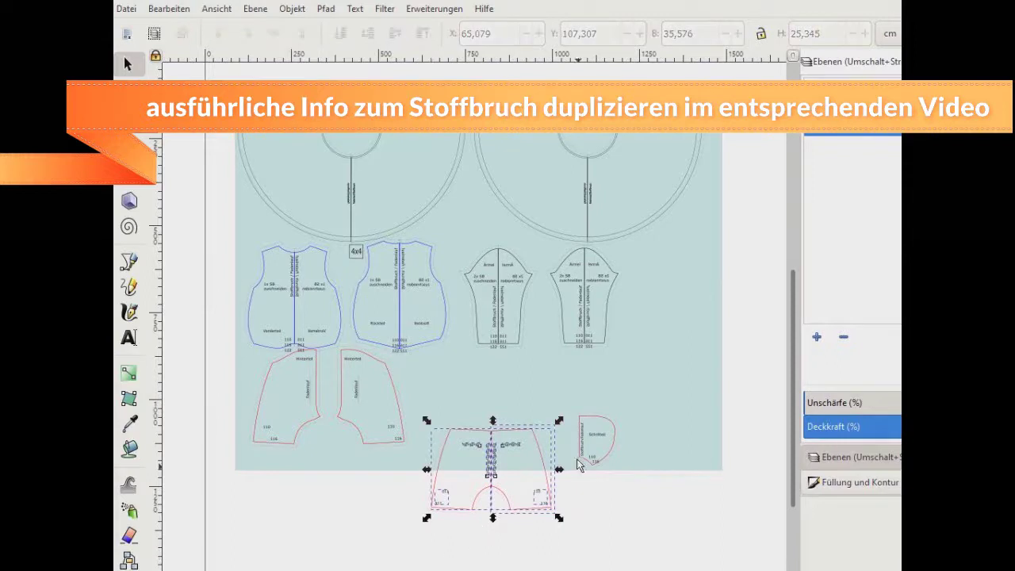
pyautogui.moveTo(570, 399); pyautogui.dragTo(397, 565)
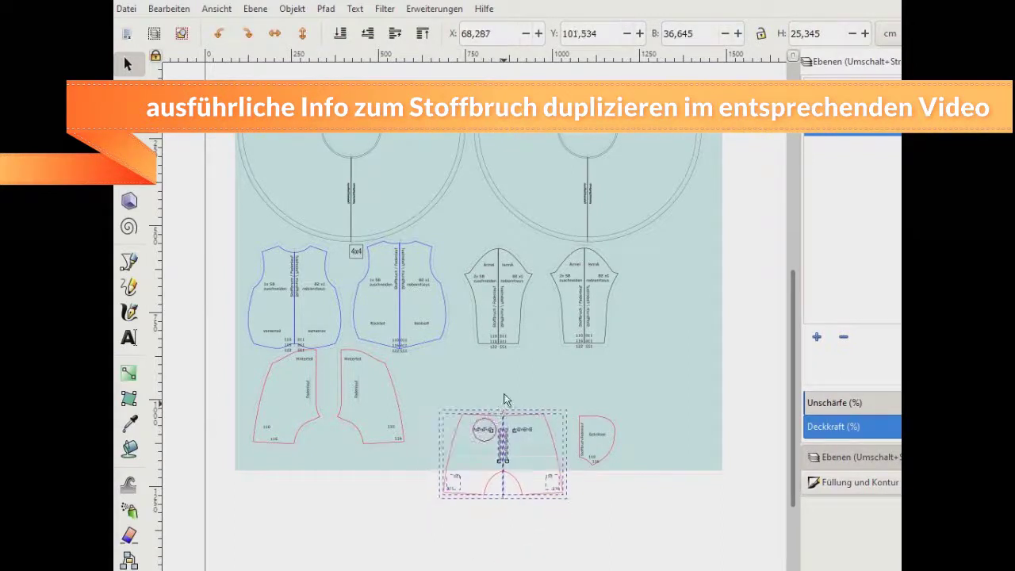
pyautogui.moveTo(652, 403); pyautogui.dragTo(570, 486)
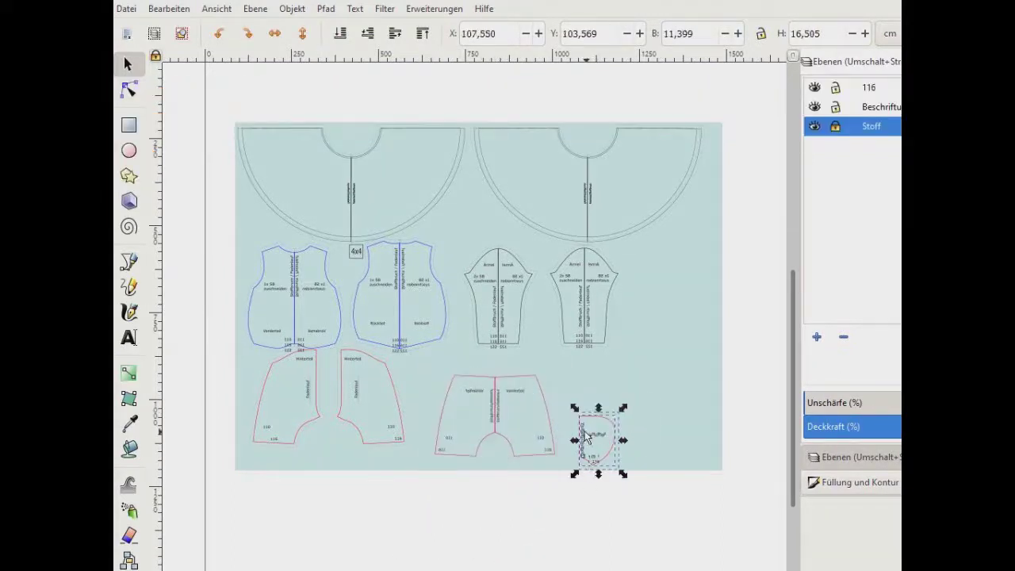
# Step: Mirror the Schritteil gusset and snap both halves together at the fold on the fabric
pyautogui.moveTo(587, 438); pyautogui.dragTo(634, 405)
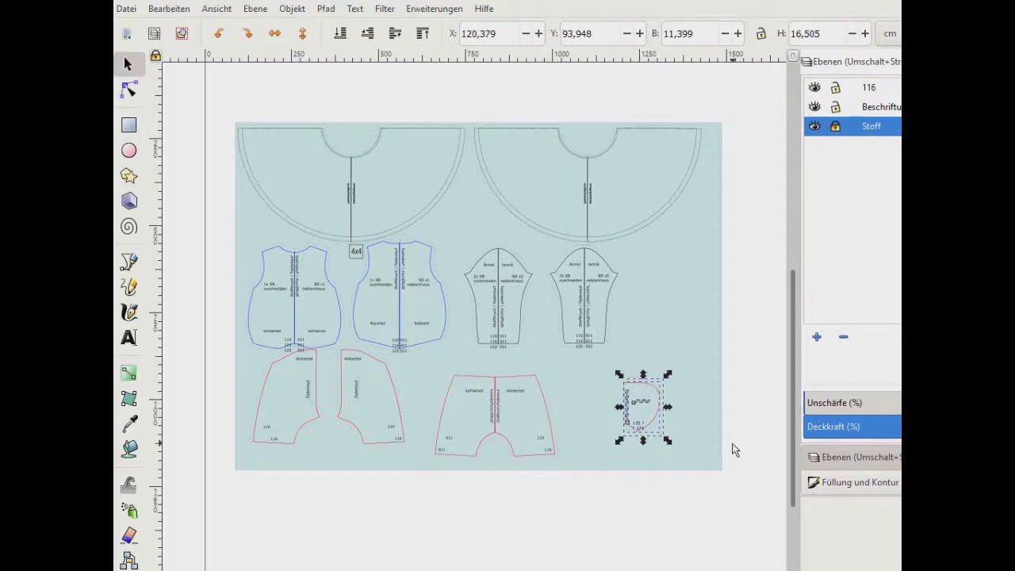
pyautogui.click(273, 33)
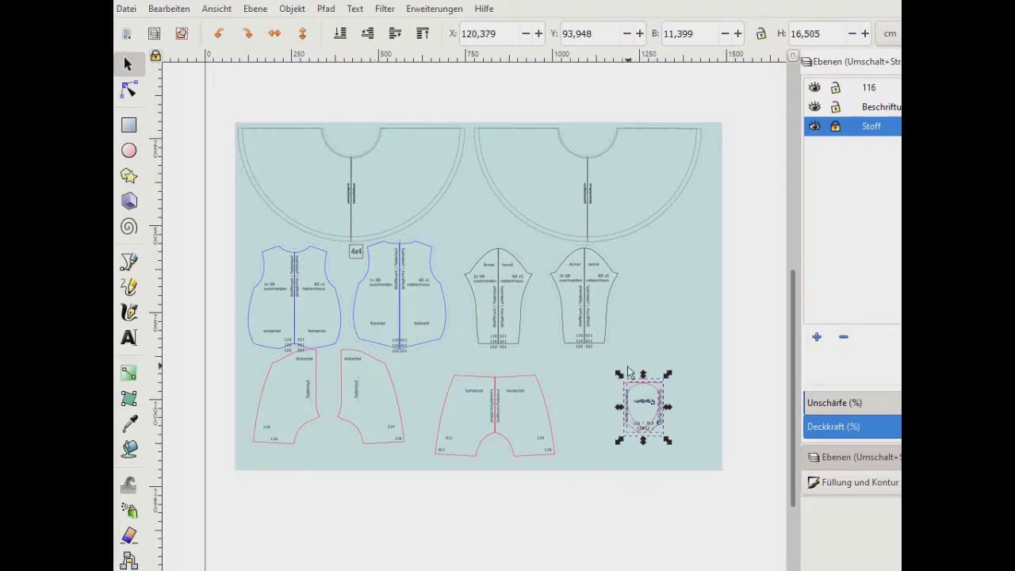
pyautogui.moveTo(660, 391); pyautogui.dragTo(622, 389)
pyautogui.click(749, 558)
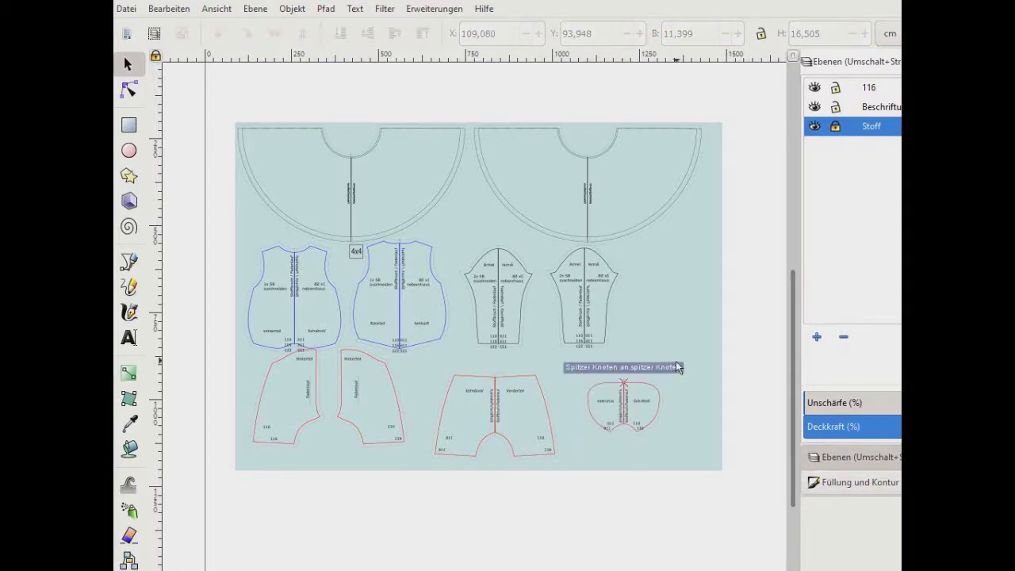
pyautogui.scroll(3, 757, 449)
pyautogui.scroll(-3, 754, 444)
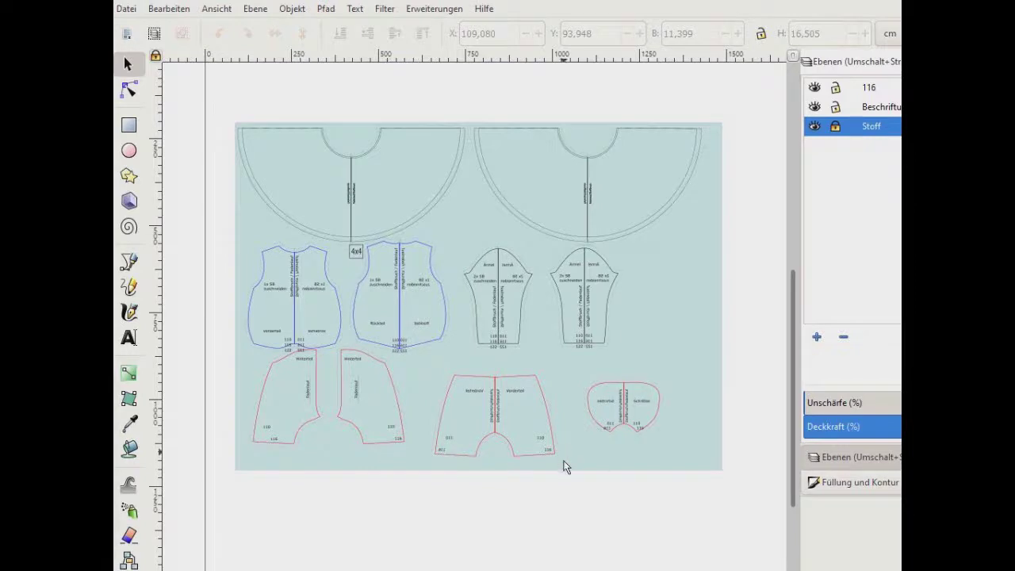
pyautogui.click(685, 291)
# Step: Set the teal Stoff fabric rectangle's height to 80 cm
pyautogui.click(721, 238)
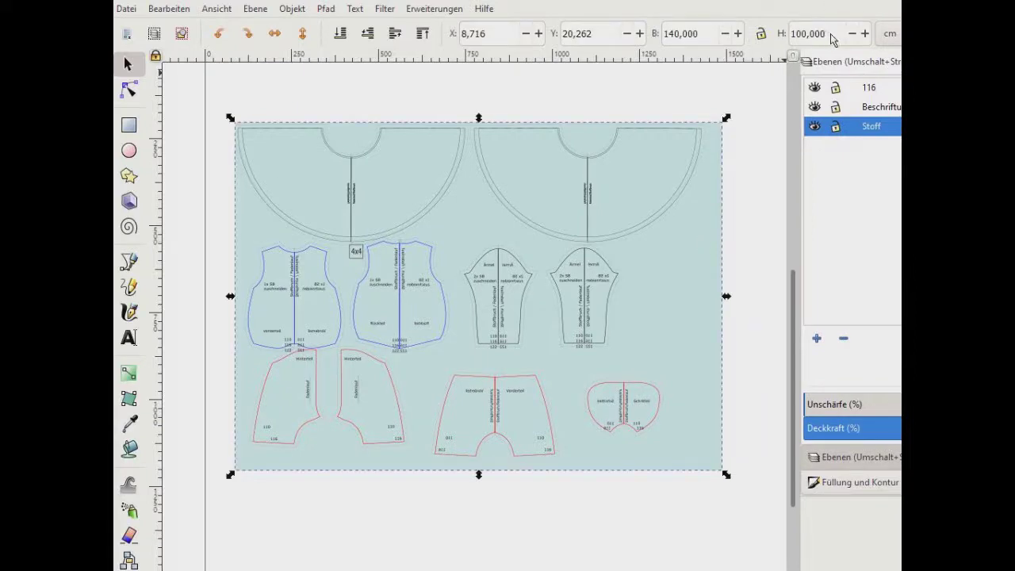
pyautogui.tripleClick(831, 35)
pyautogui.write('80')
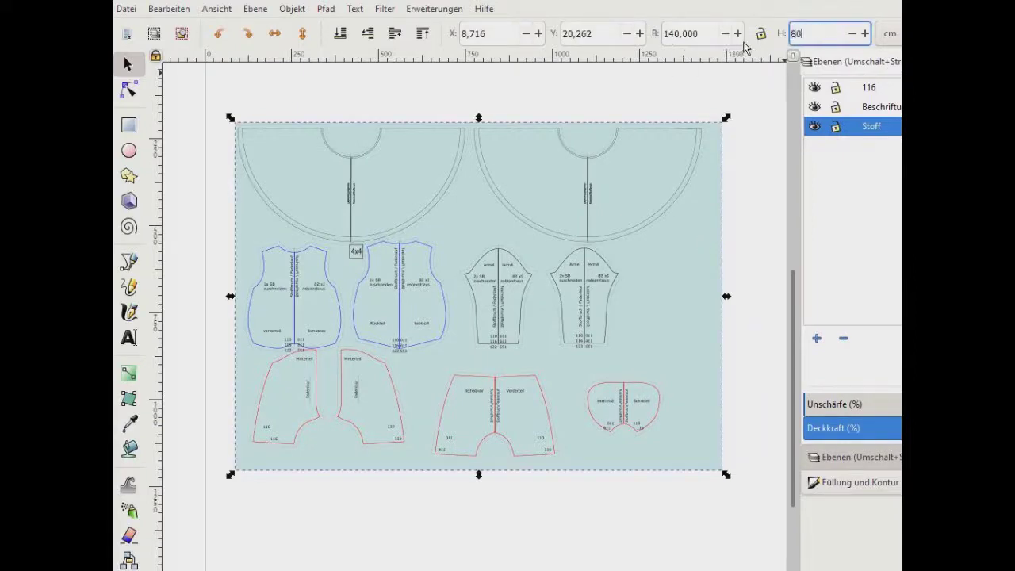
pyautogui.press('Return')
# Step: Hide the Stoff layer, clear the selection, then show the layer again
pyautogui.click(816, 128)
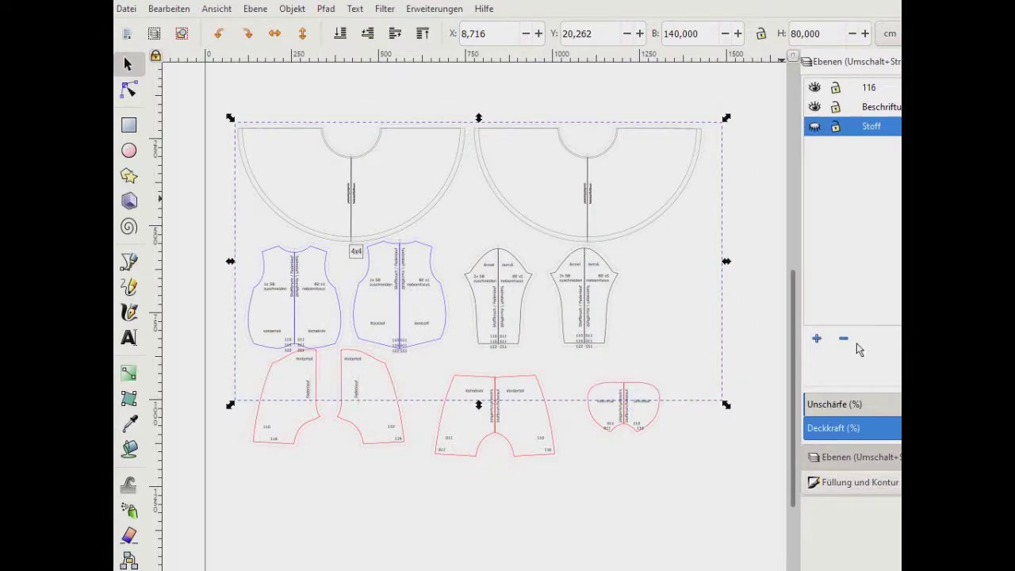
pyautogui.click(683, 450)
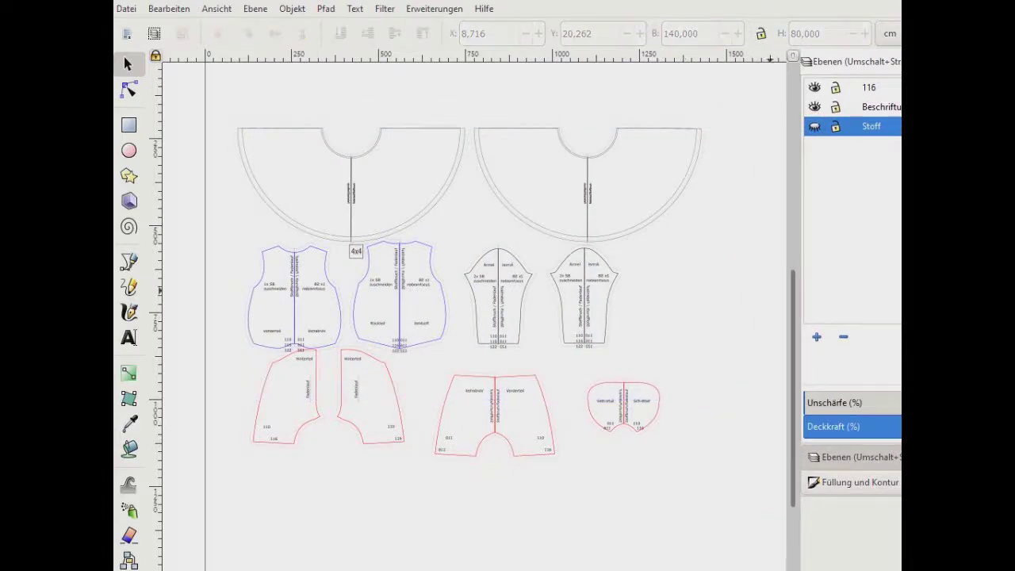
pyautogui.click(816, 128)
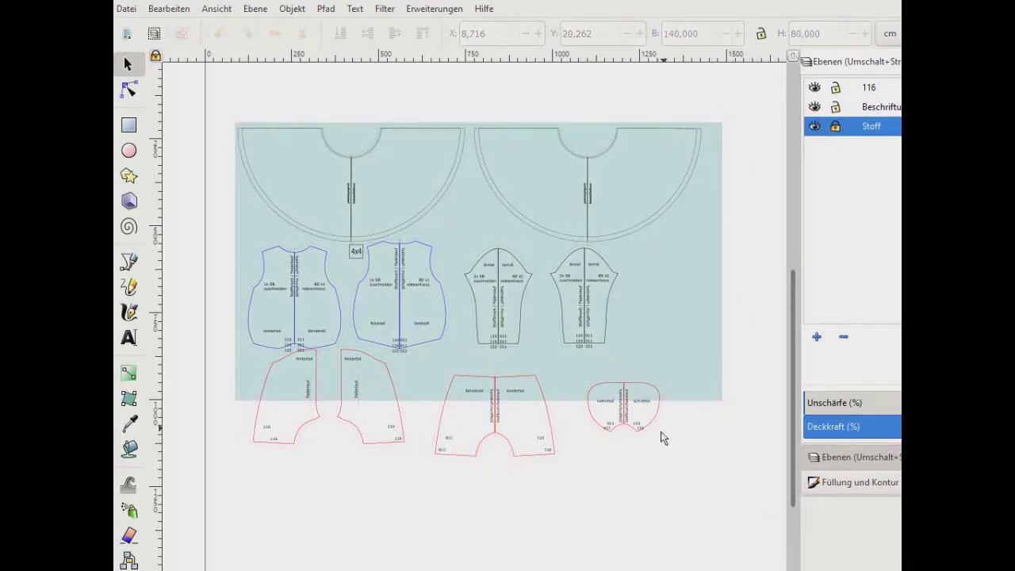
# Step: Move both sleeve pieces to the fabric's lower right corner and nudge them up slightly
pyautogui.moveTo(579, 474); pyautogui.dragTo(702, 516)
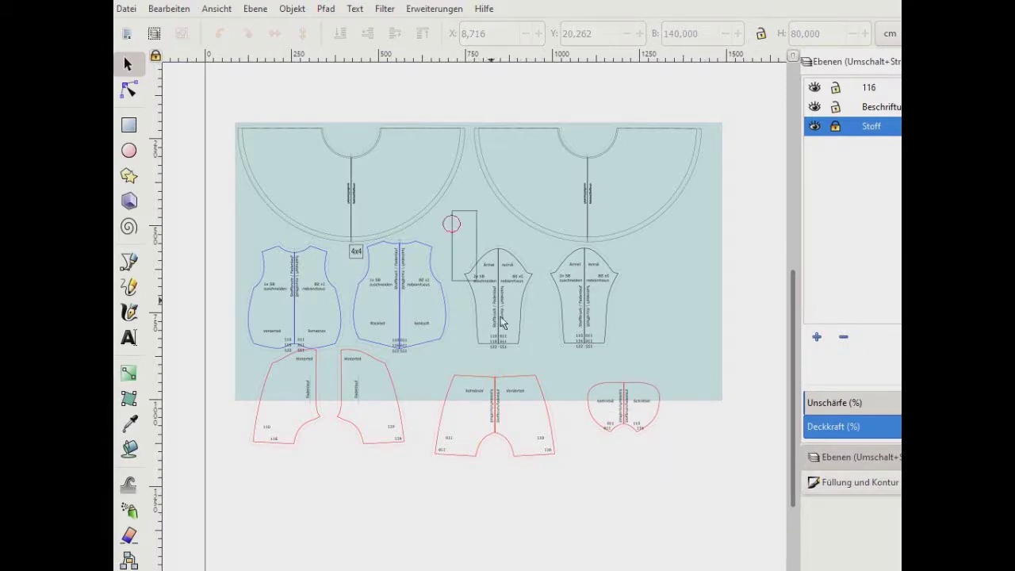
pyautogui.moveTo(452, 212); pyautogui.dragTo(634, 389)
pyautogui.moveTo(611, 274)
pyautogui.mouseDown()
pyautogui.moveTo(666, 285)
pyautogui.moveTo(710, 323)
pyautogui.mouseUp()
pyautogui.press('Up')
pyautogui.press('Up')
pyautogui.press('Up')
pyautogui.press('Up')
pyautogui.press('Up')
pyautogui.press('Escape')
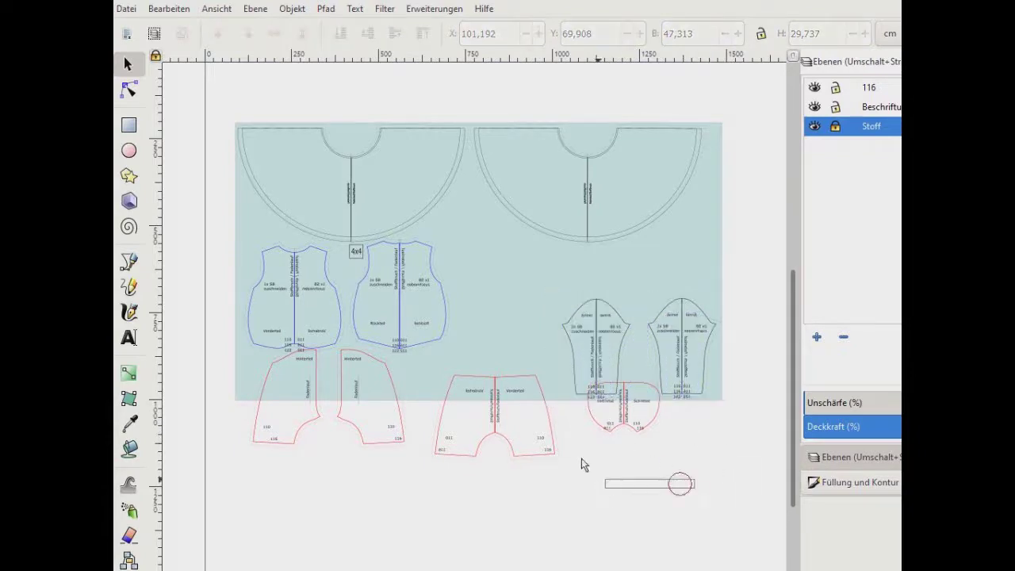
# Step: Cut the small red piece and paste it back
pyautogui.moveTo(696, 478); pyautogui.dragTo(580, 371)
pyautogui.hotkey('ctrl', 'x')
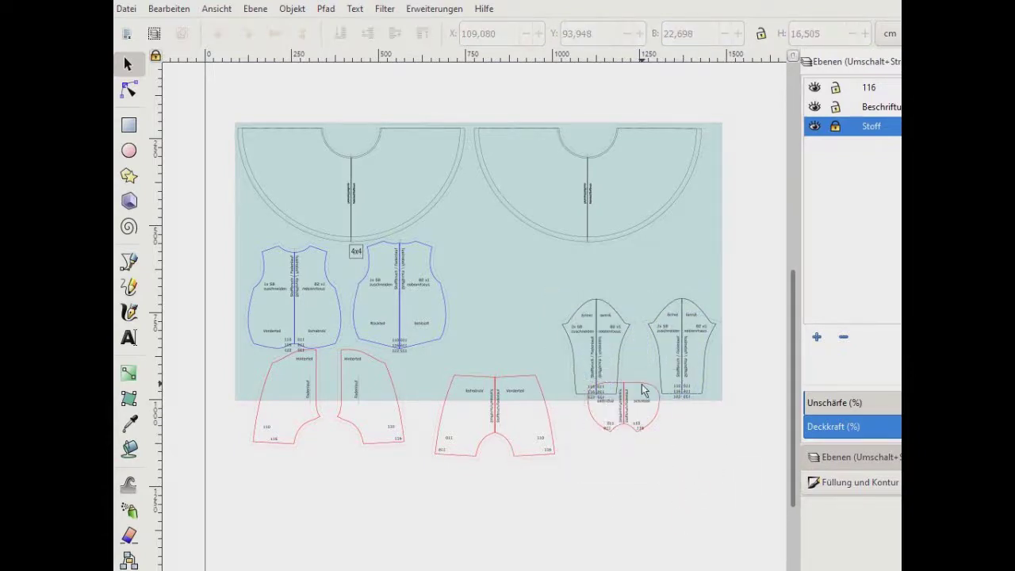
pyautogui.hotkey('ctrl', 'v')
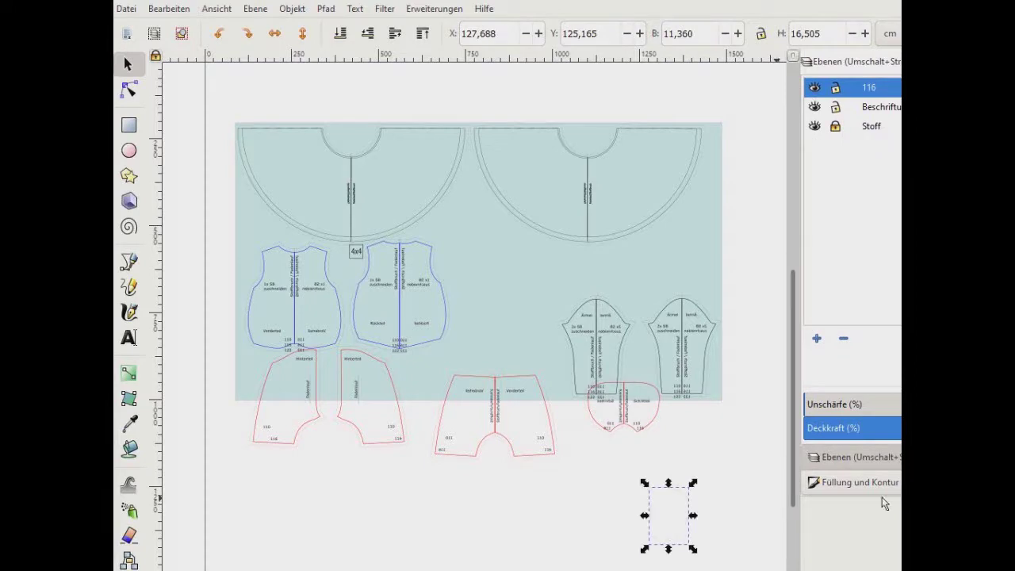
# Step: Paste the red piece back in place and group both halves of the shorts
pyautogui.hotkey('ctrl', 'alt', 'v')
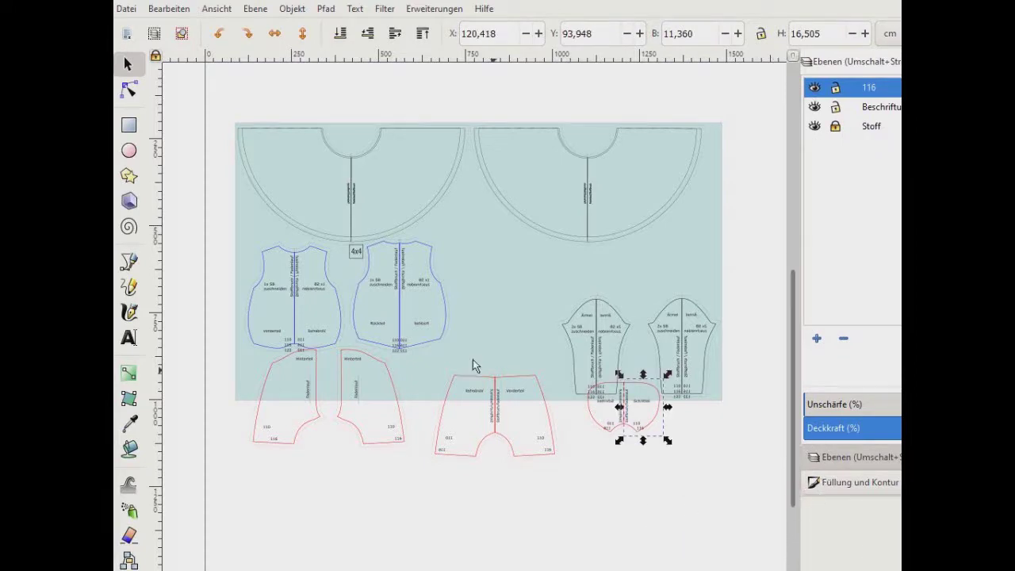
pyautogui.click(419, 374)
pyautogui.moveTo(419, 358); pyautogui.dragTo(584, 490)
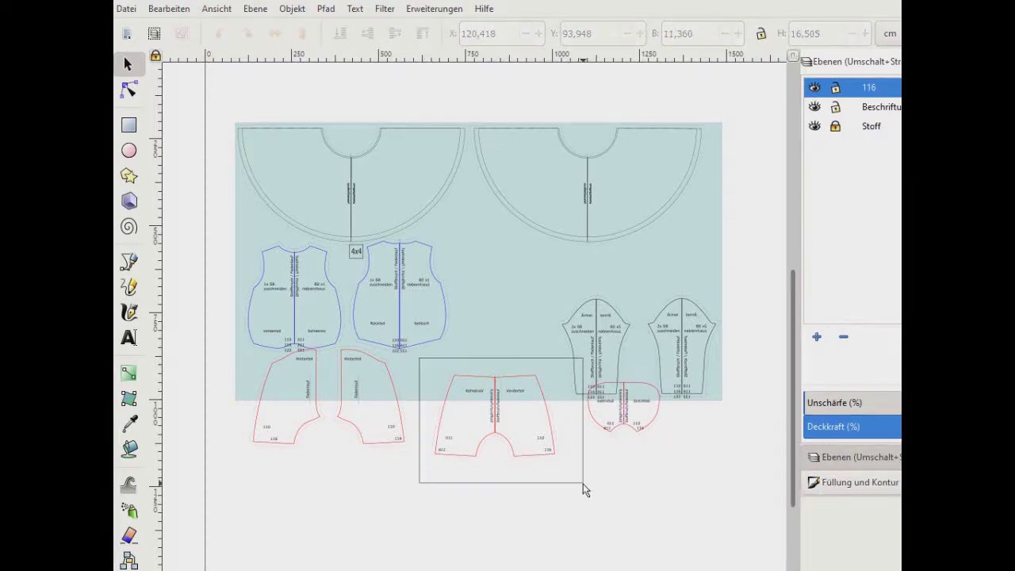
pyautogui.hotkey('ctrl', 'g')
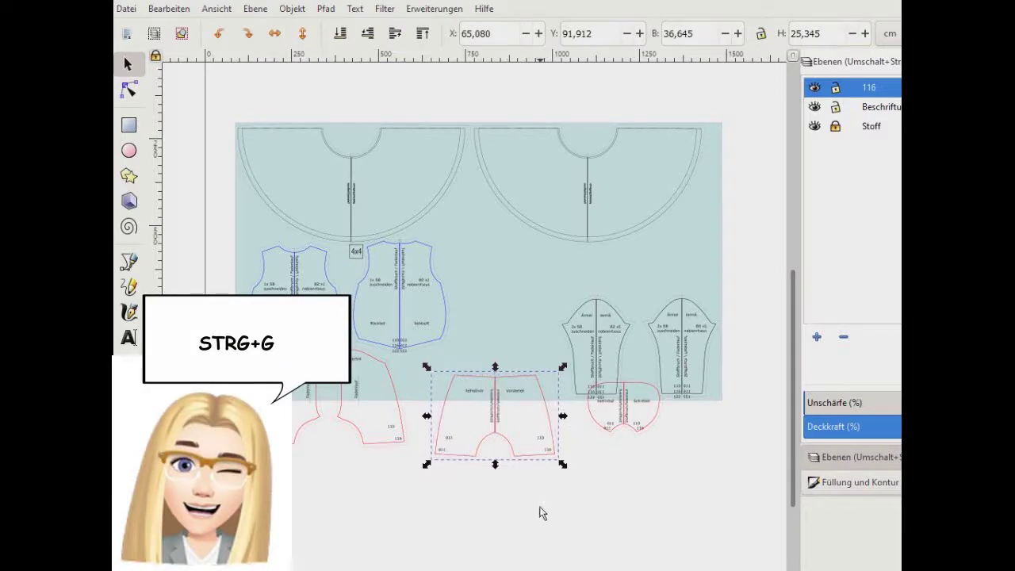
pyautogui.click(543, 513)
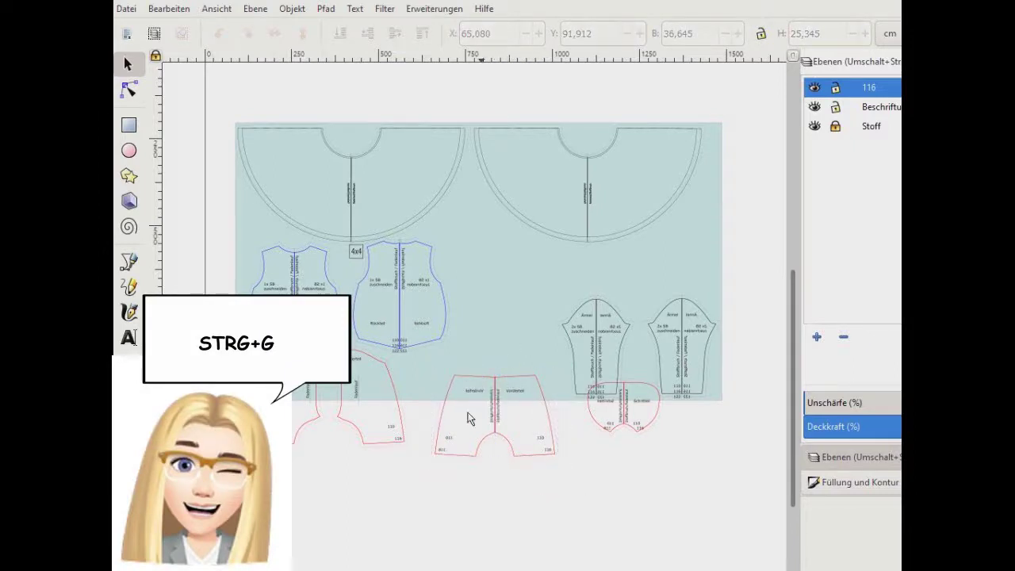
# Step: Try selecting the two left red pieces, then clear the selection
pyautogui.moveTo(229, 339); pyautogui.dragTo(415, 466)
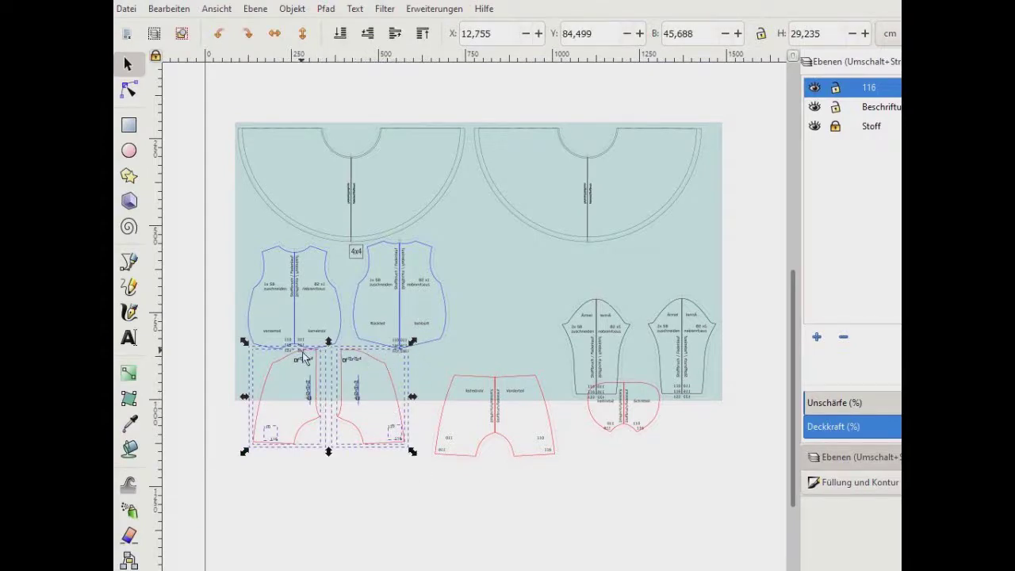
pyautogui.click(362, 462)
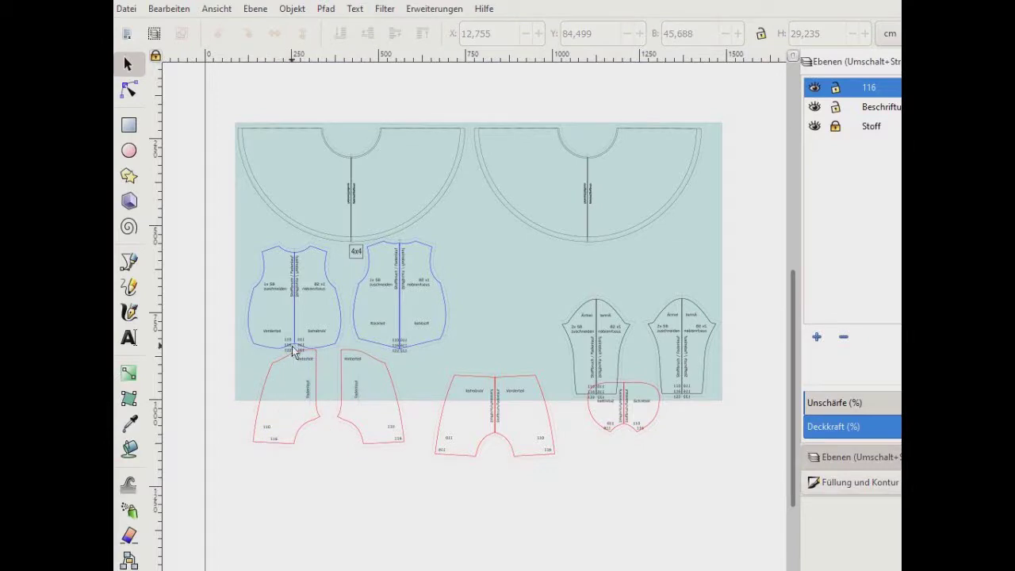
pyautogui.moveTo(236, 344); pyautogui.dragTo(433, 488)
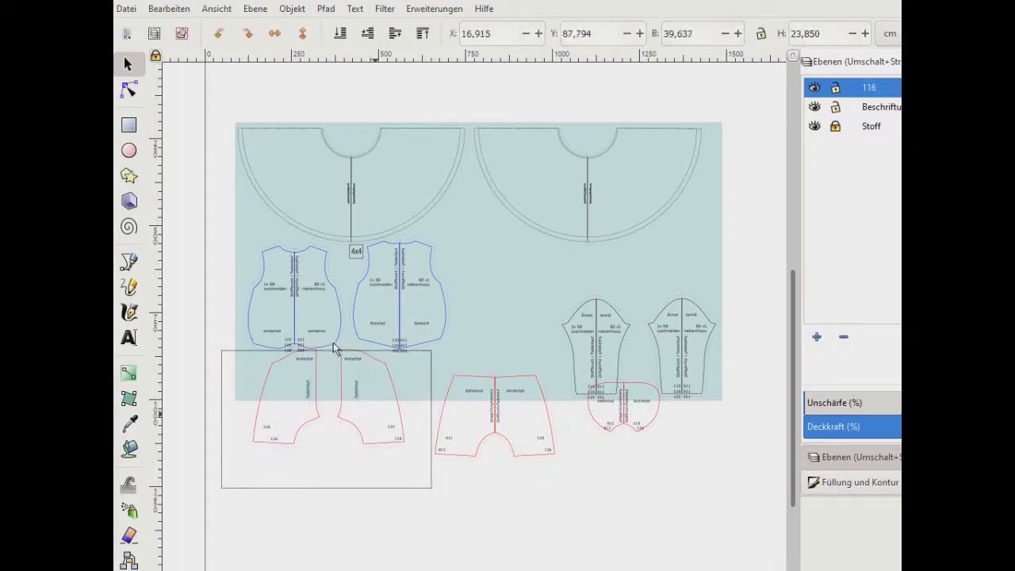
pyautogui.click(370, 517)
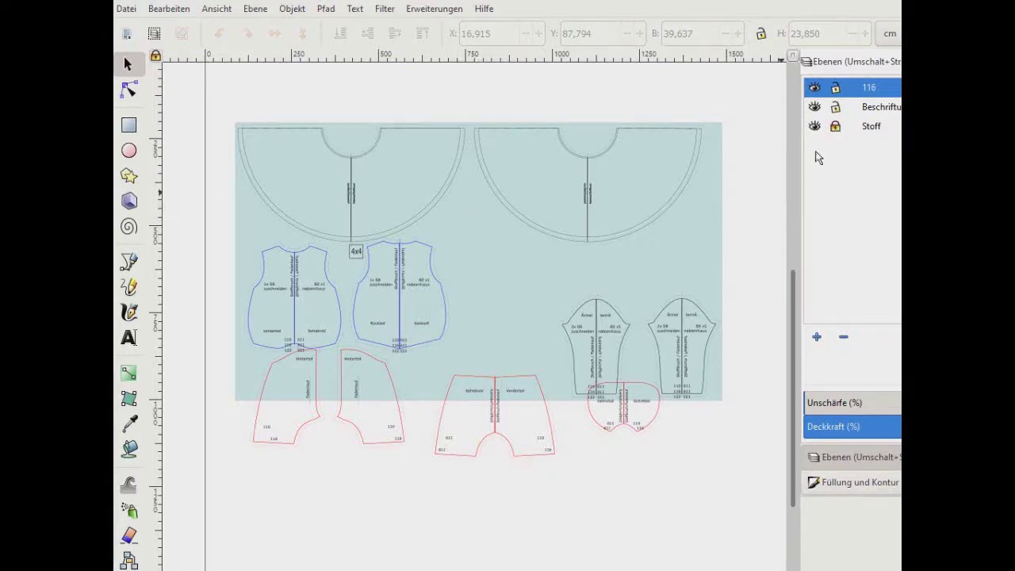
pyautogui.click(836, 129)
# Step: Resize the Stoff fabric rectangle to 87 × 46 cm and shift it slightly left
pyautogui.click(710, 214)
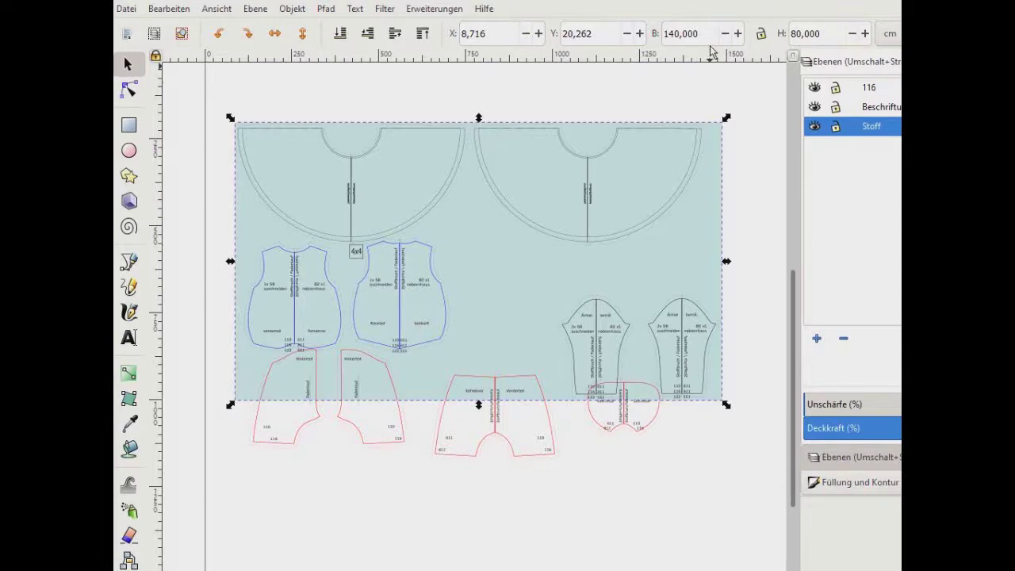
pyautogui.doubleClick(682, 35)
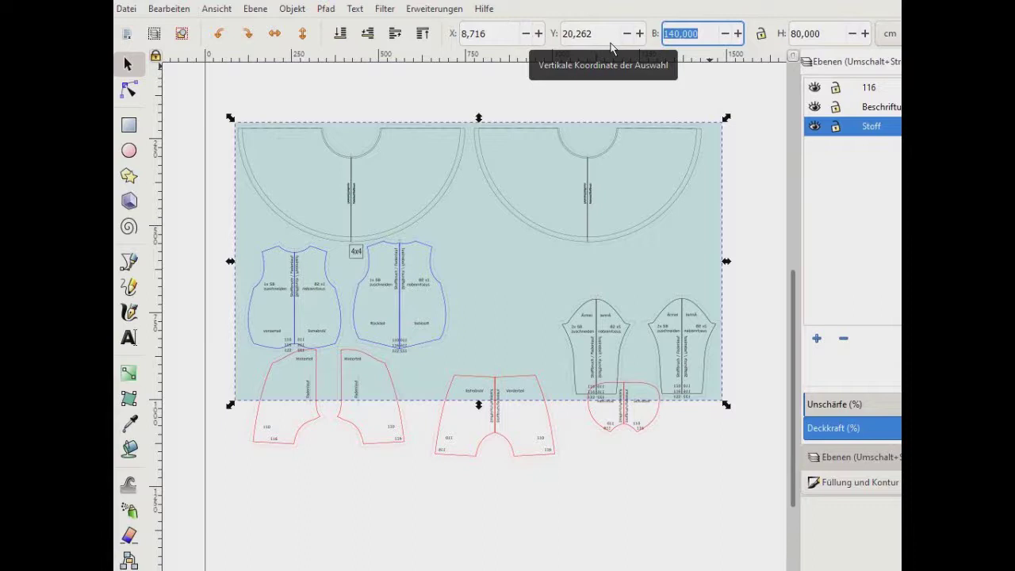
pyautogui.write('87')
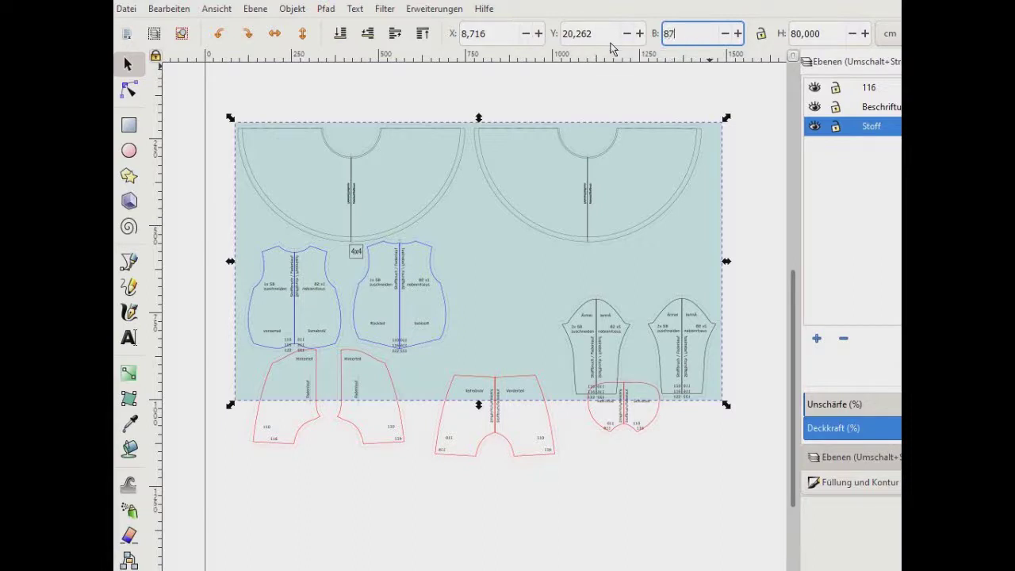
pyautogui.press('Tab')
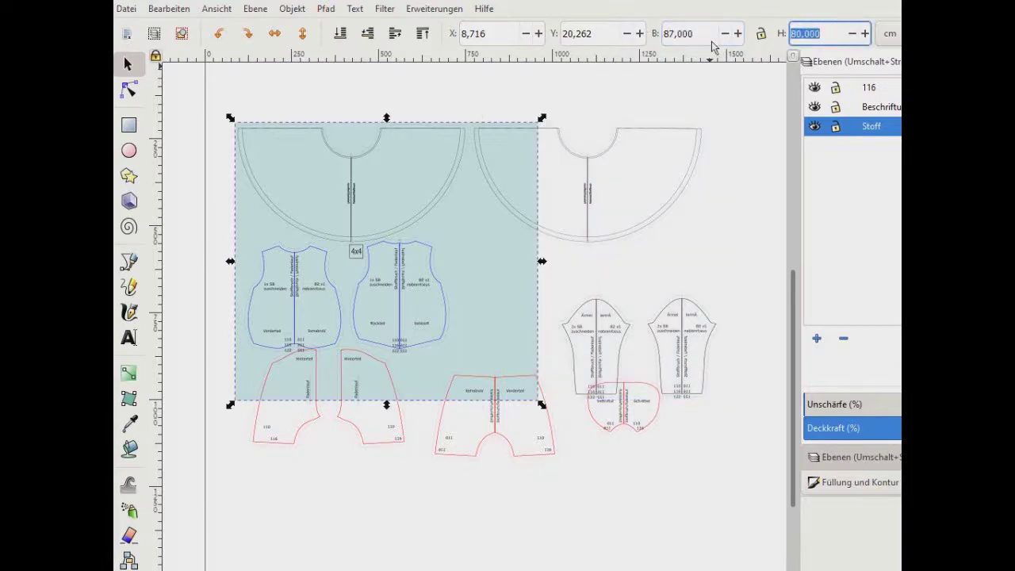
pyautogui.write('46')
pyautogui.press('Return')
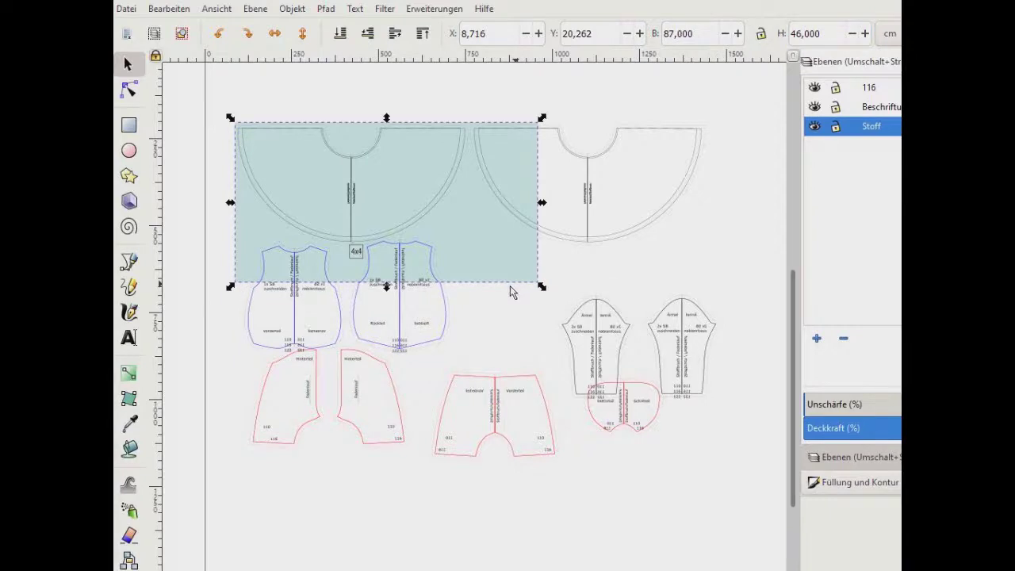
pyautogui.moveTo(501, 272)
pyautogui.mouseDown()
pyautogui.moveTo(470, 271)
pyautogui.moveTo(491, 272)
pyautogui.mouseUp()
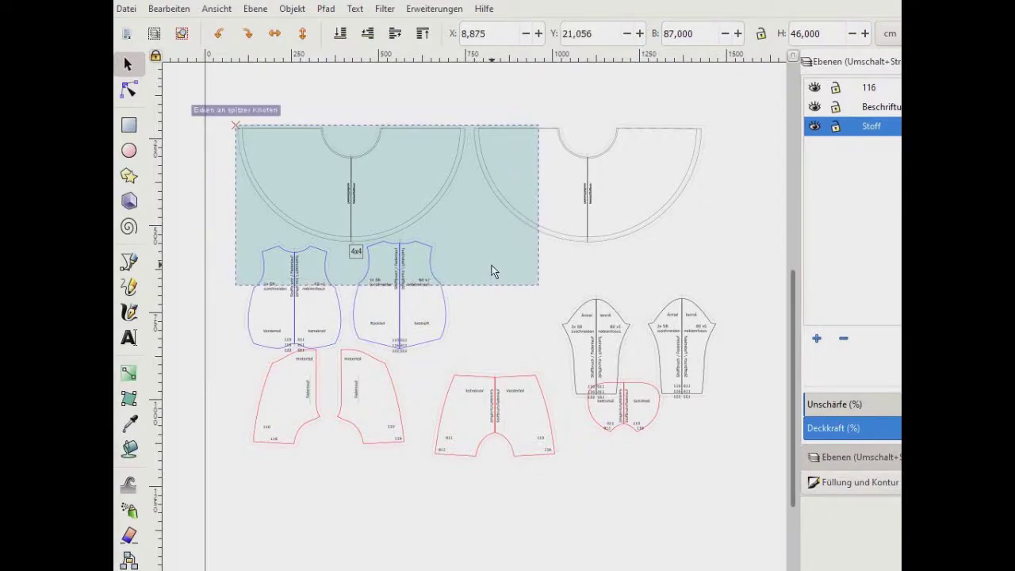
# Step: Snap the 87 × 46 cm fabric slightly higher over the left skirt half-circle, then deselect it
pyautogui.moveTo(491, 272); pyautogui.dragTo(487, 264)
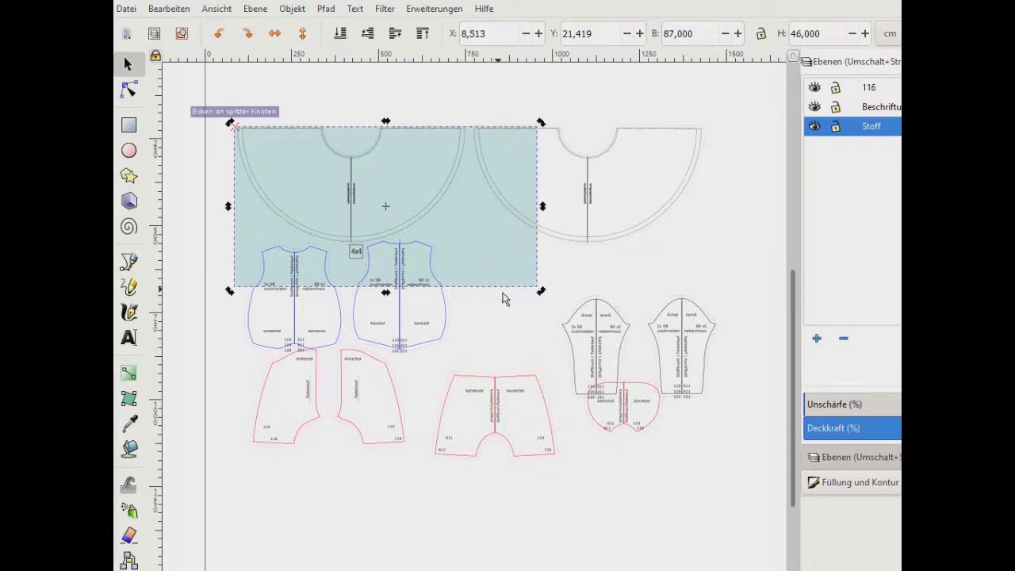
pyautogui.moveTo(501, 290)
pyautogui.mouseDown()
pyautogui.moveTo(513, 372)
pyautogui.moveTo(500, 276)
pyautogui.mouseUp()
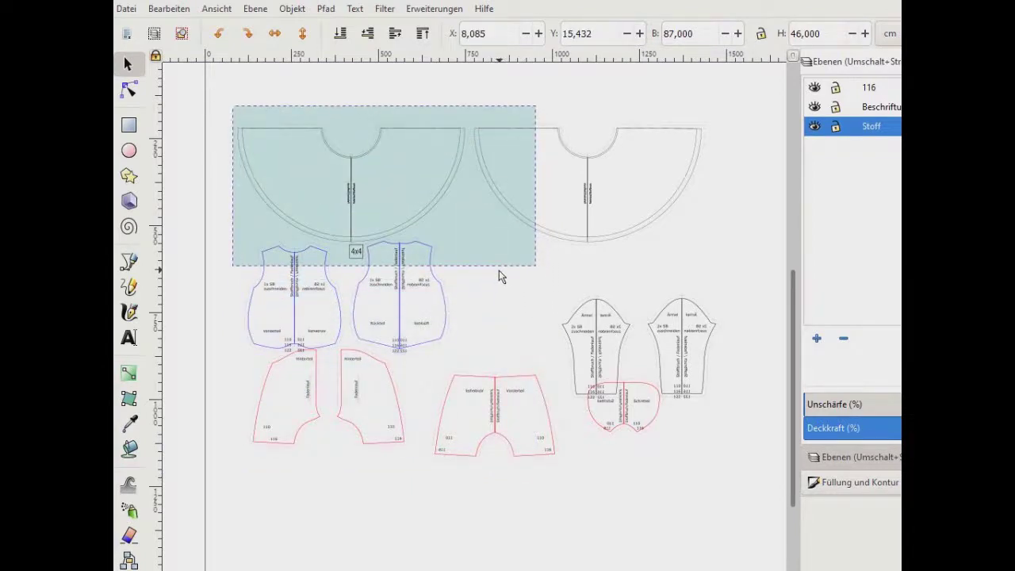
pyautogui.moveTo(501, 276); pyautogui.dragTo(500, 276)
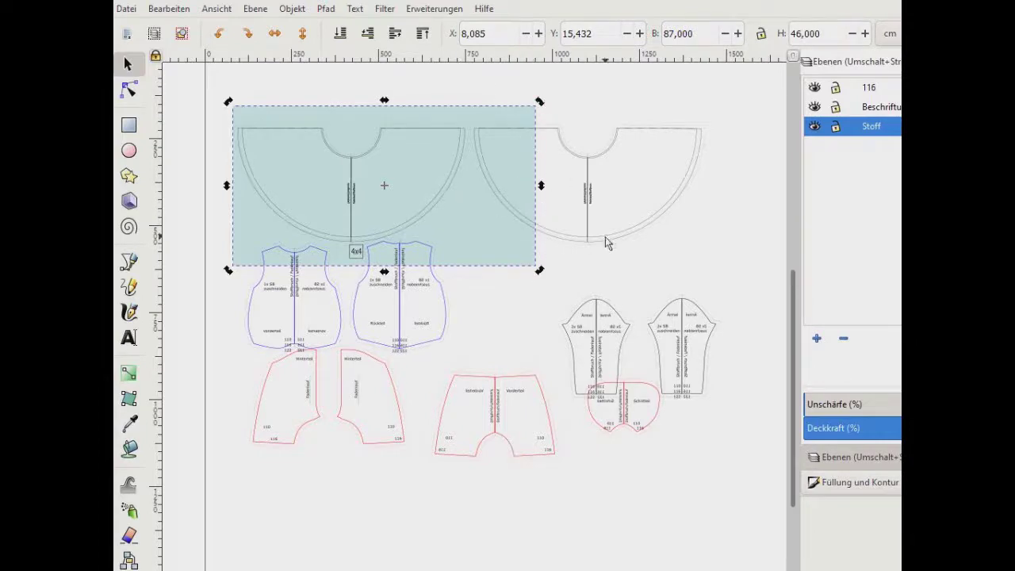
pyautogui.click(593, 256)
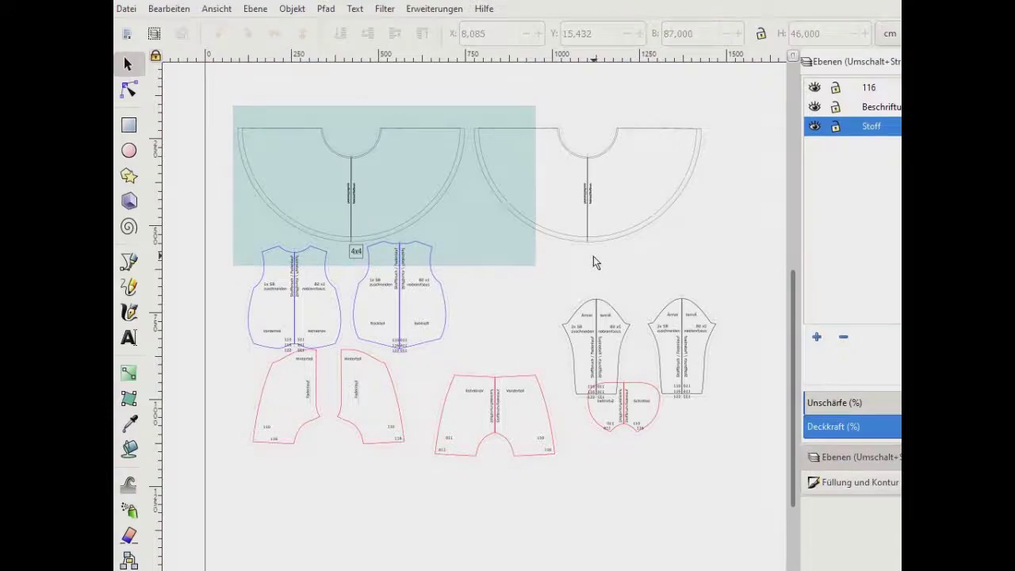